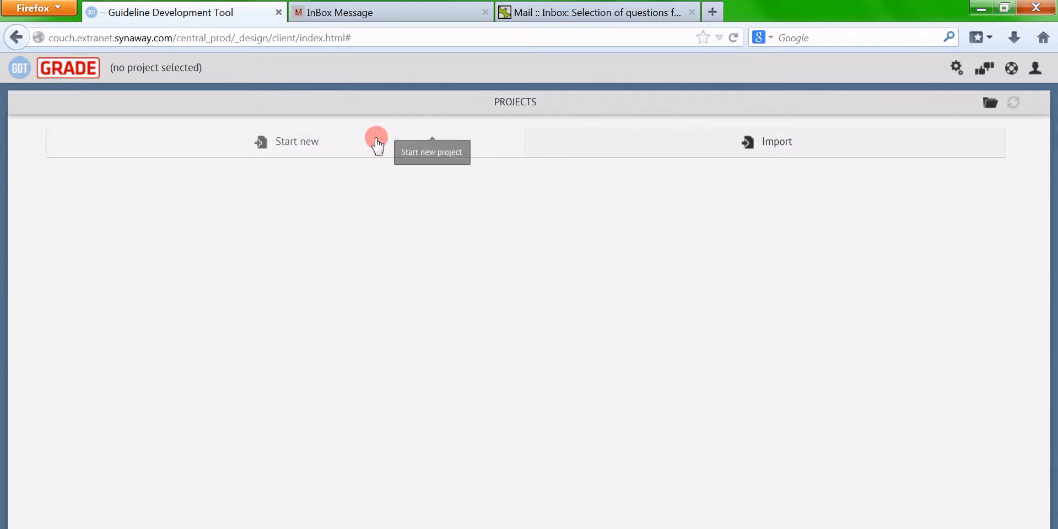
Create a new project named 'Video Series GDT Example' in place of the default 'New project'
click(340, 143)
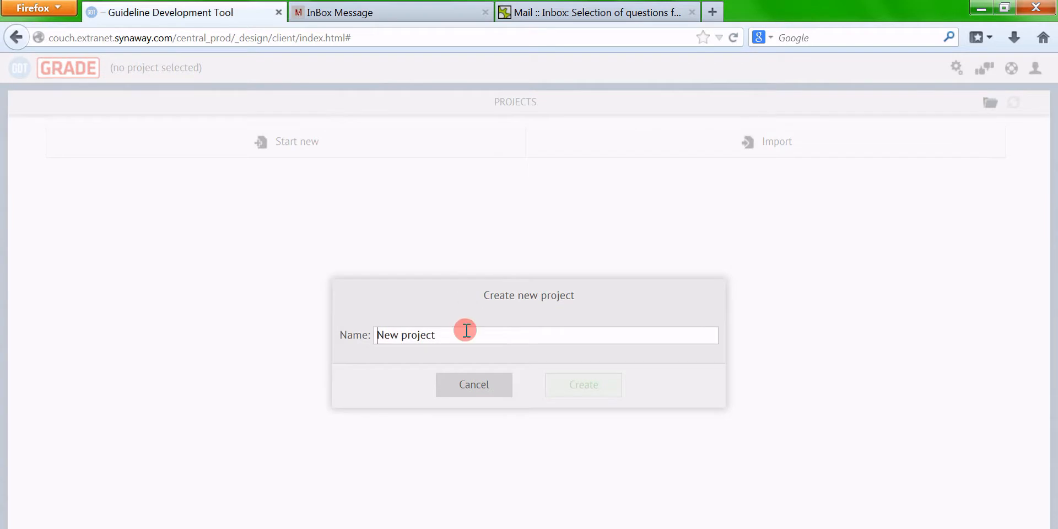
key(ctrl+shift+Left)
key(ctrl+shift+Left)
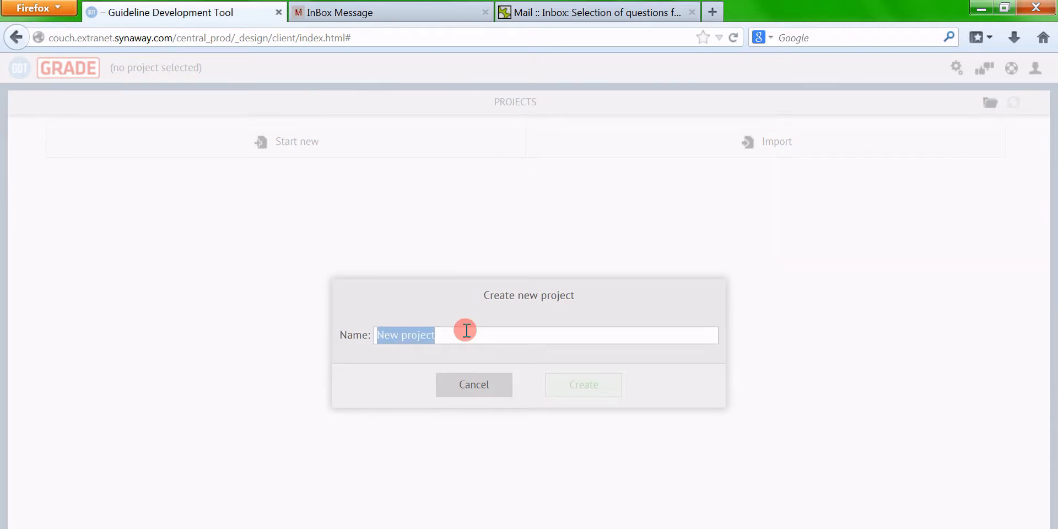
key(BackSpace)
text(Video )
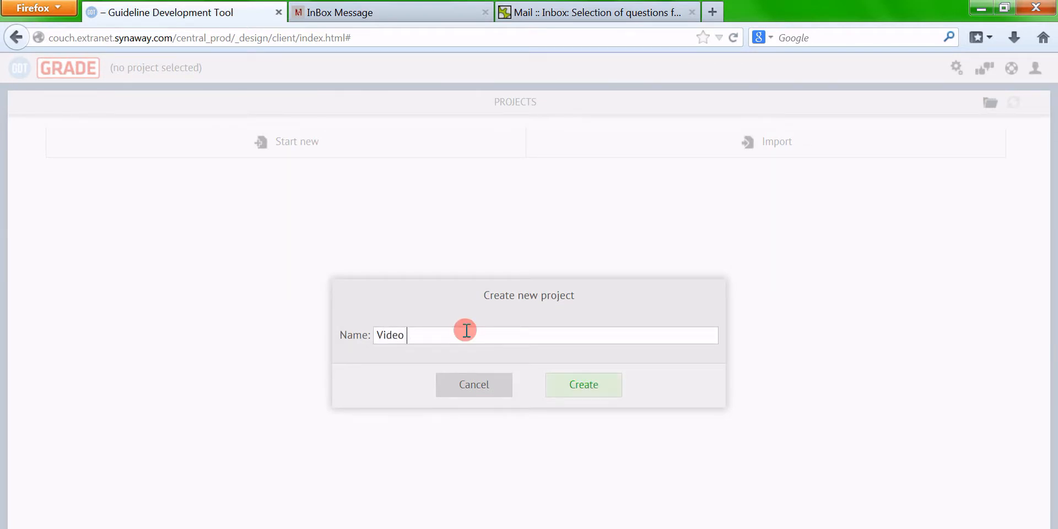
text(Series GDT &)
text(xample)
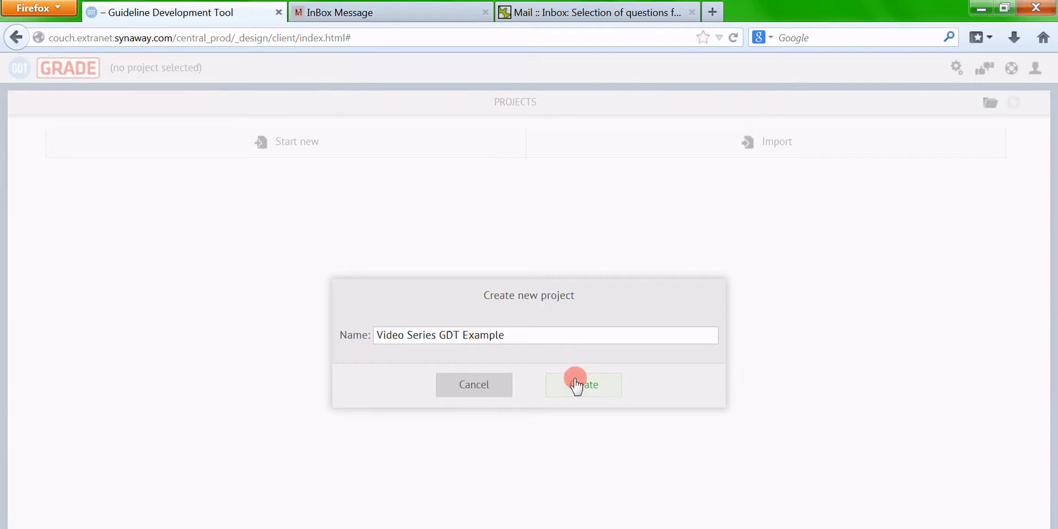
click(604, 381)
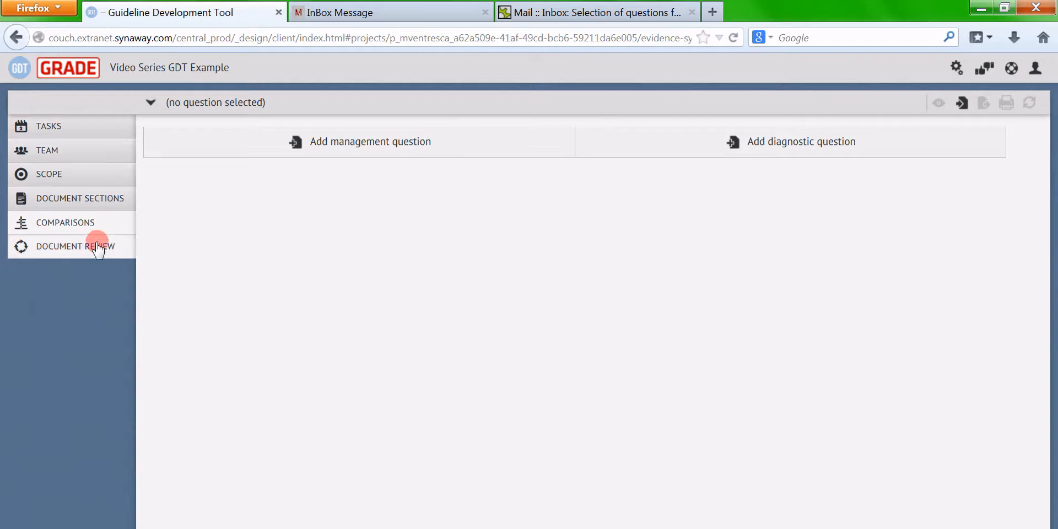
Browse Tasks, Team, Scope, Document Sections, Comparisons and Document Review, then open Scope Questions
click(90, 128)
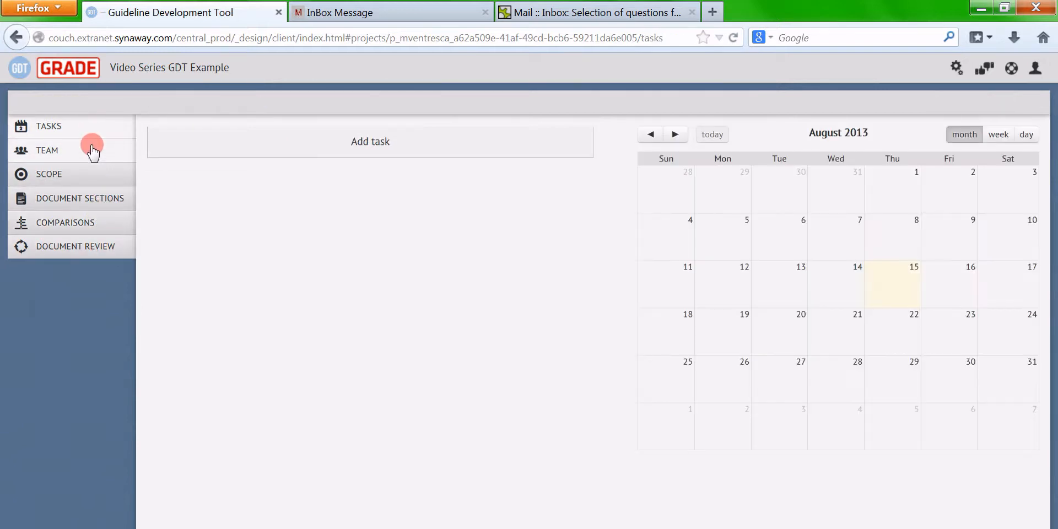
click(91, 150)
click(87, 220)
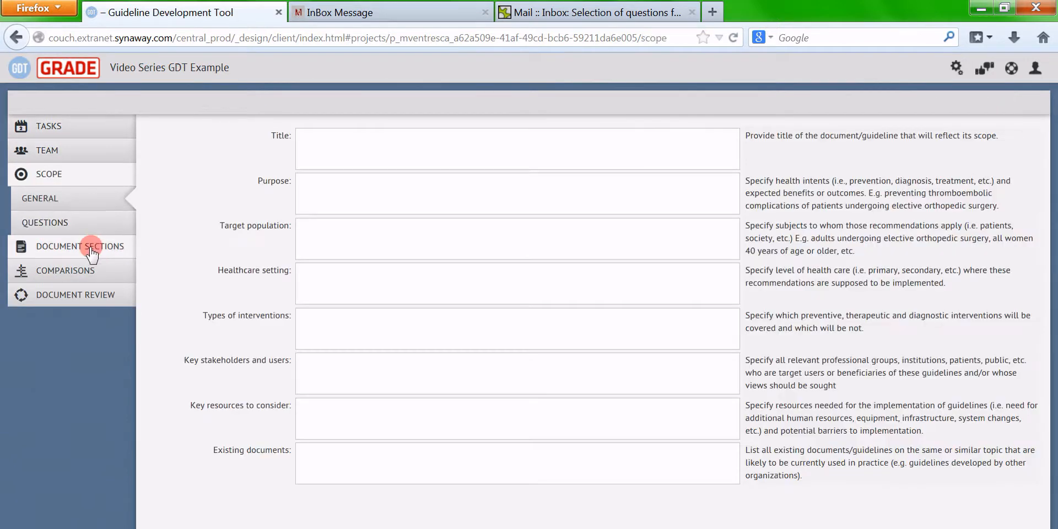
click(91, 248)
click(89, 221)
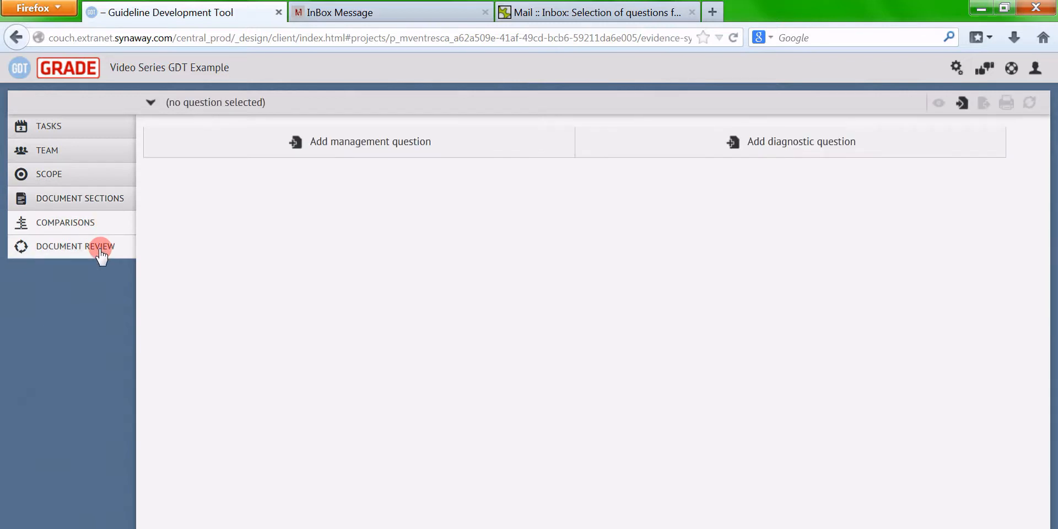
click(101, 254)
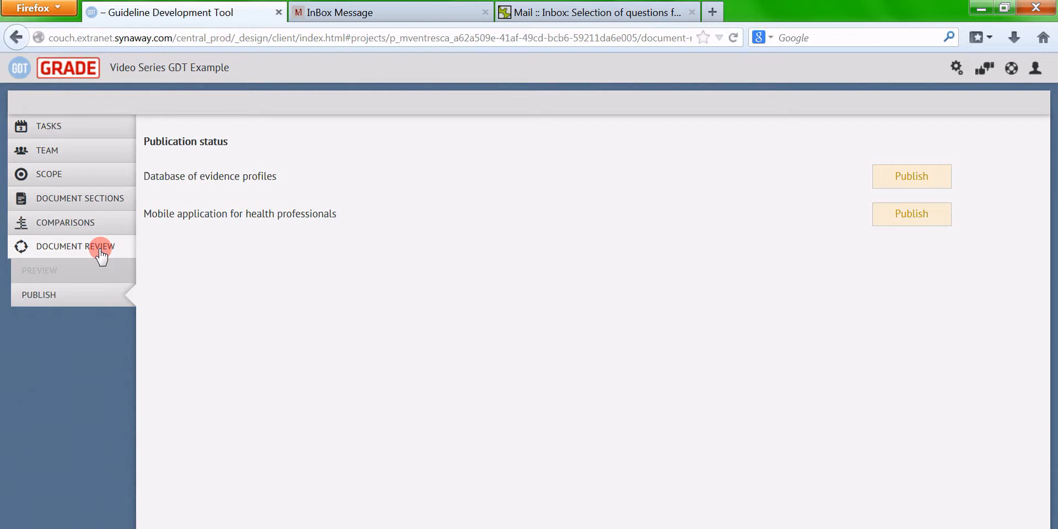
click(83, 178)
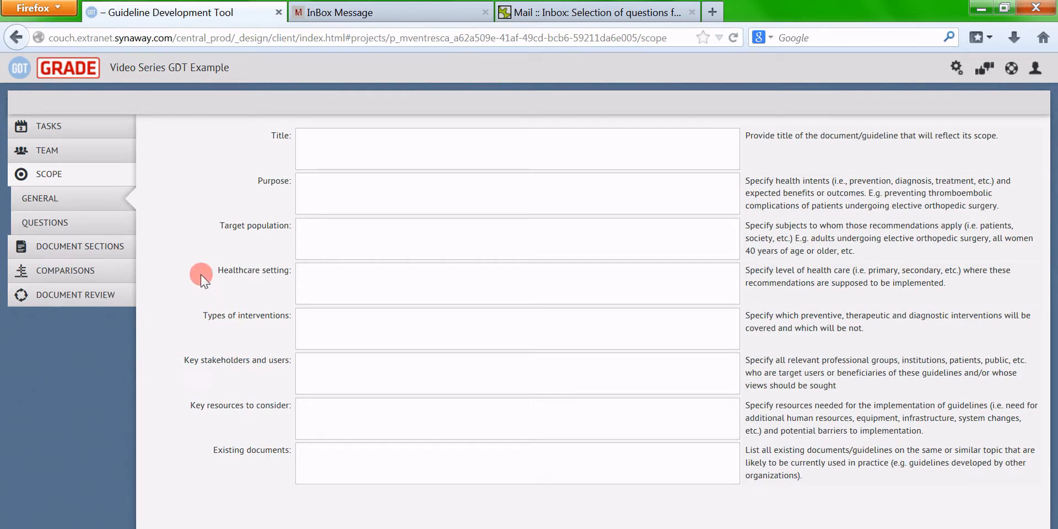
click(97, 229)
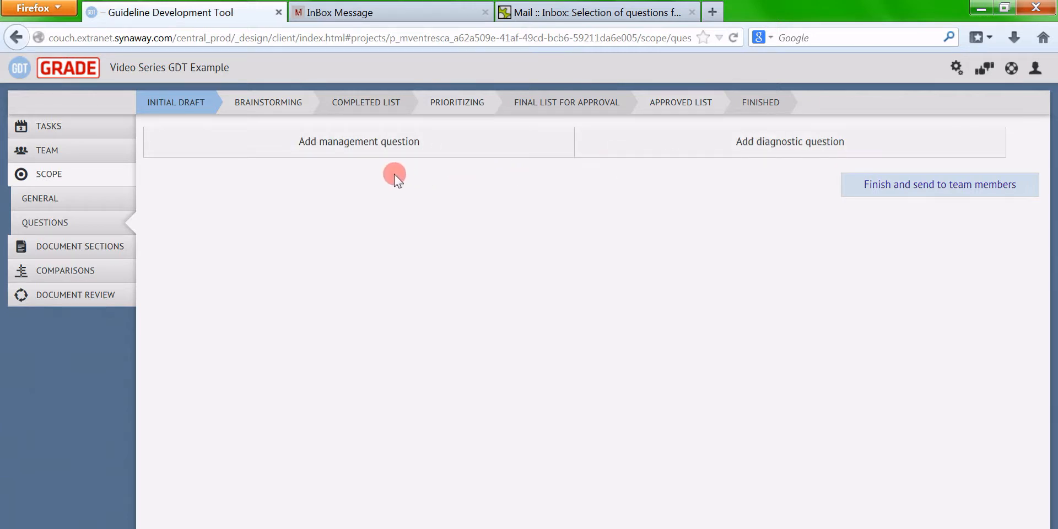
Add and save the management question Treatment A vs Treatment B for Health Condition X
click(382, 144)
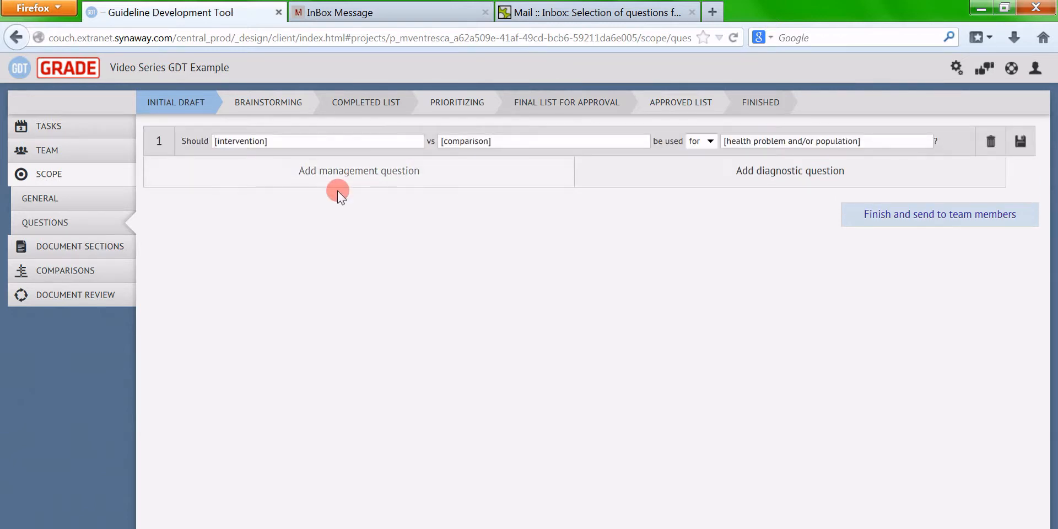
triple_click(306, 145)
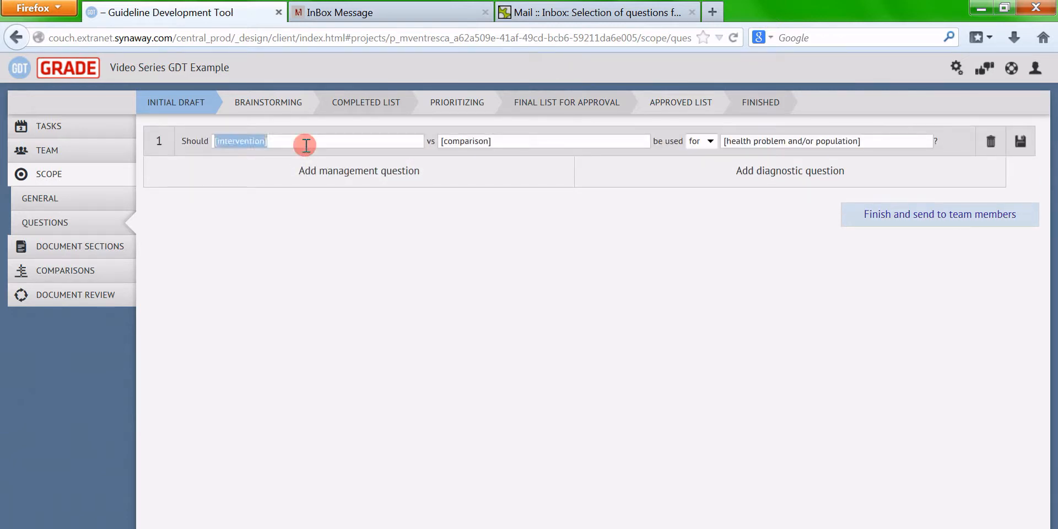
key(BackSpace)
text(Tr)
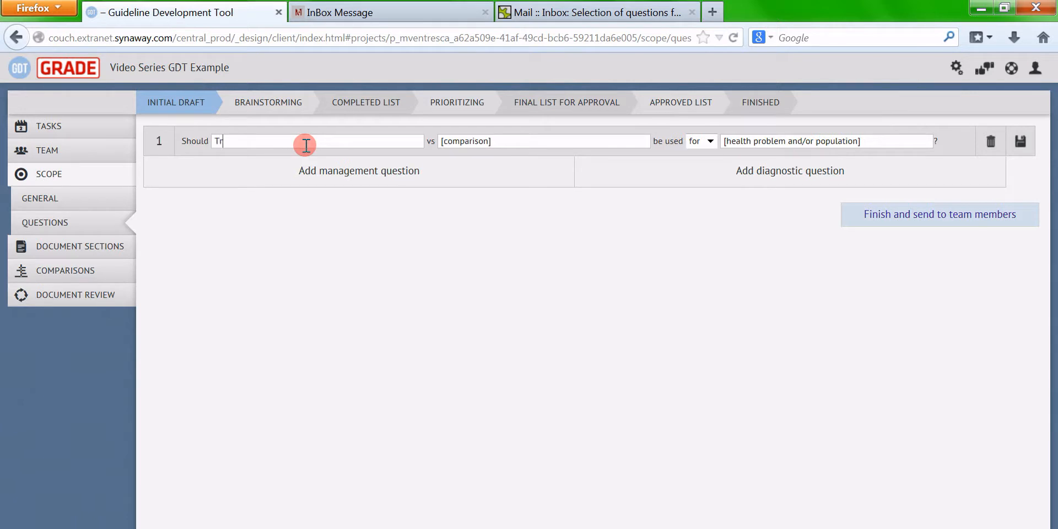
text(eatment A)
key(Tab)
text(Treatment B)
key(Tab)
key(Tab)
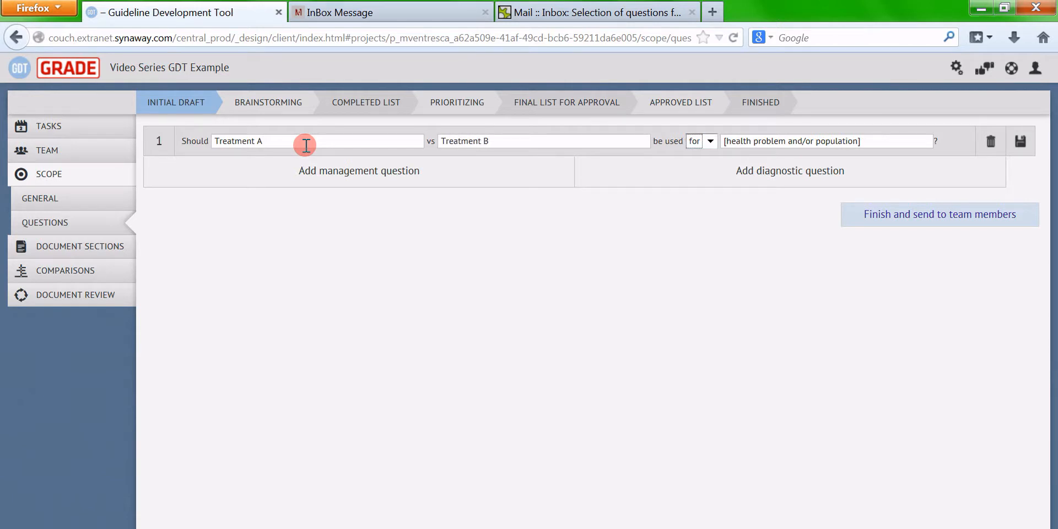
text(Health Con)
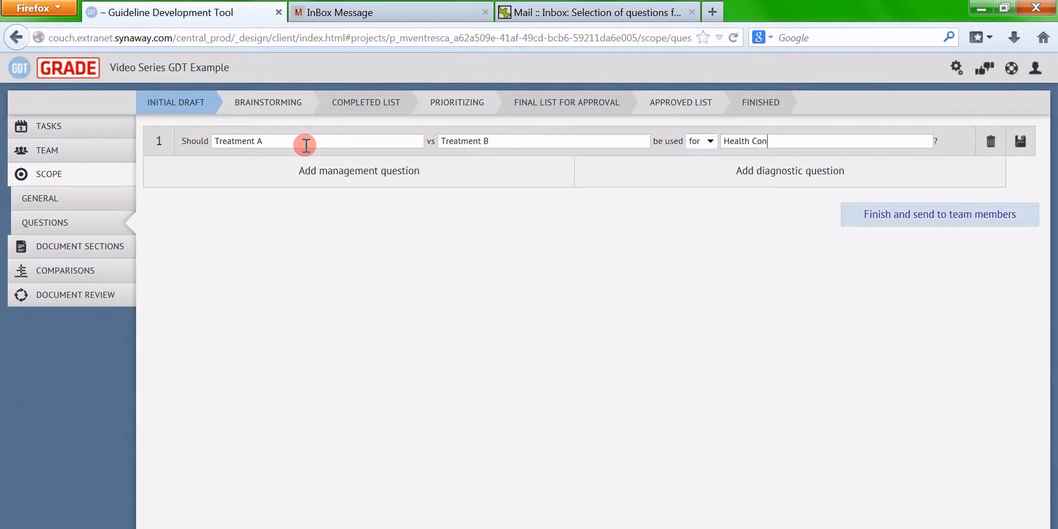
text(dition X)
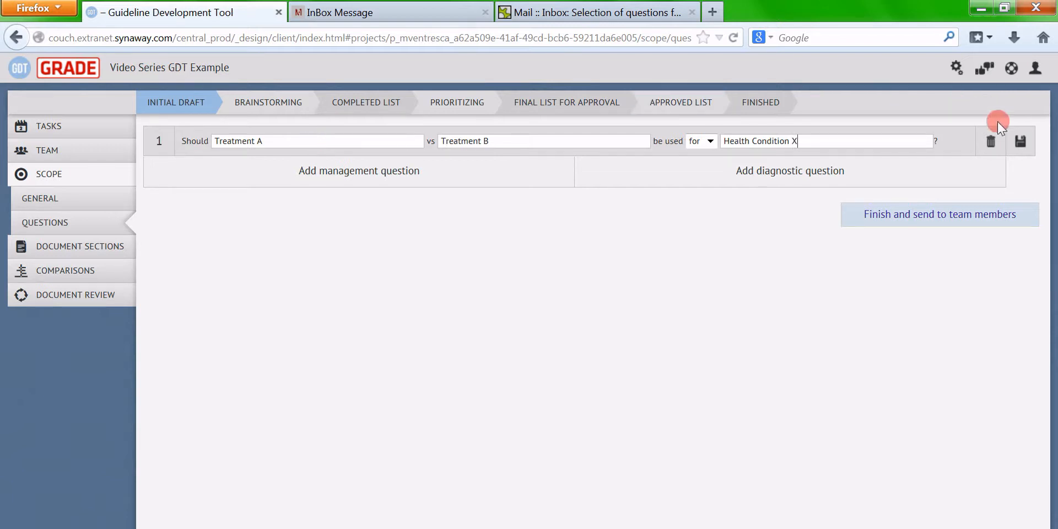
click(1020, 141)
click(354, 178)
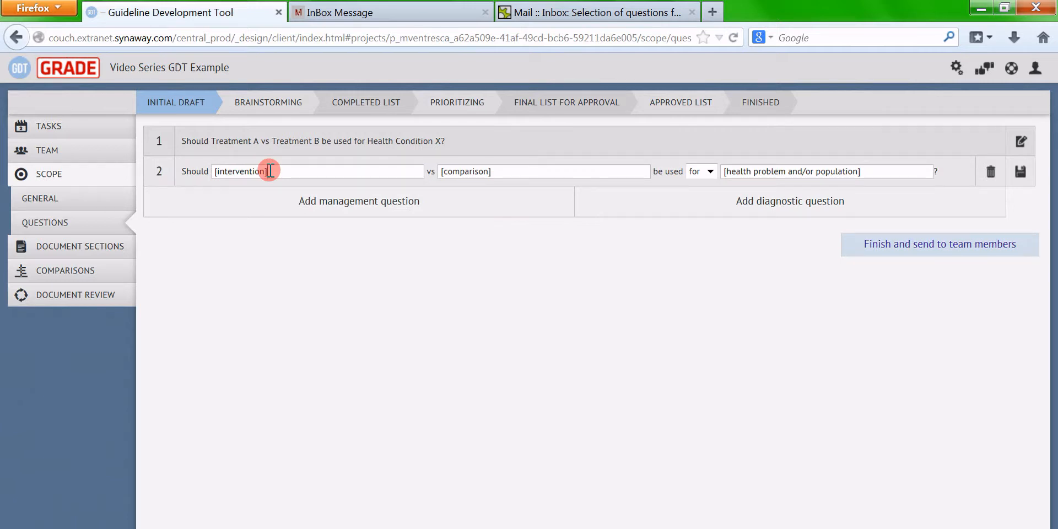
Fill in the second question as Treatment A vs Treatment C for Health Condition X and save it
triple_click(270, 170)
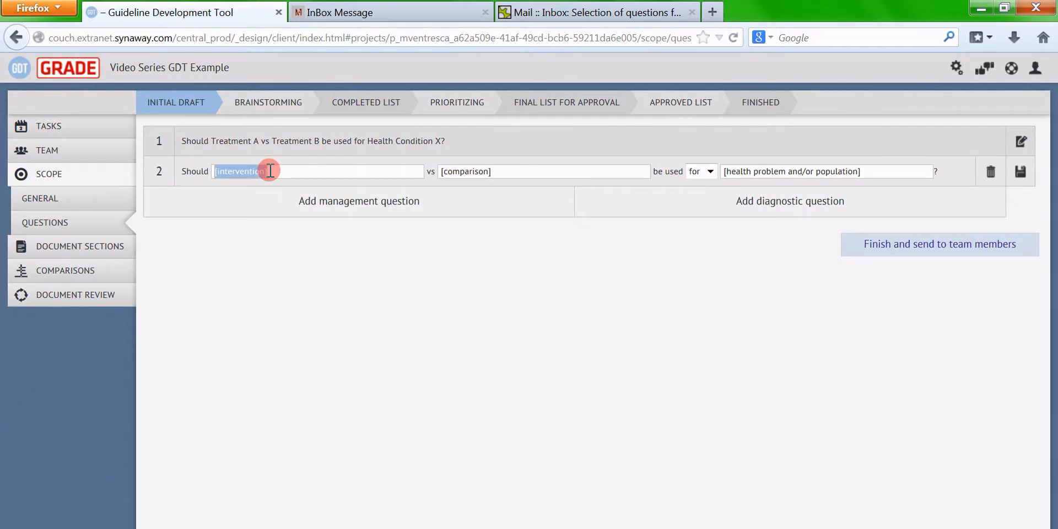
text(Treatment )
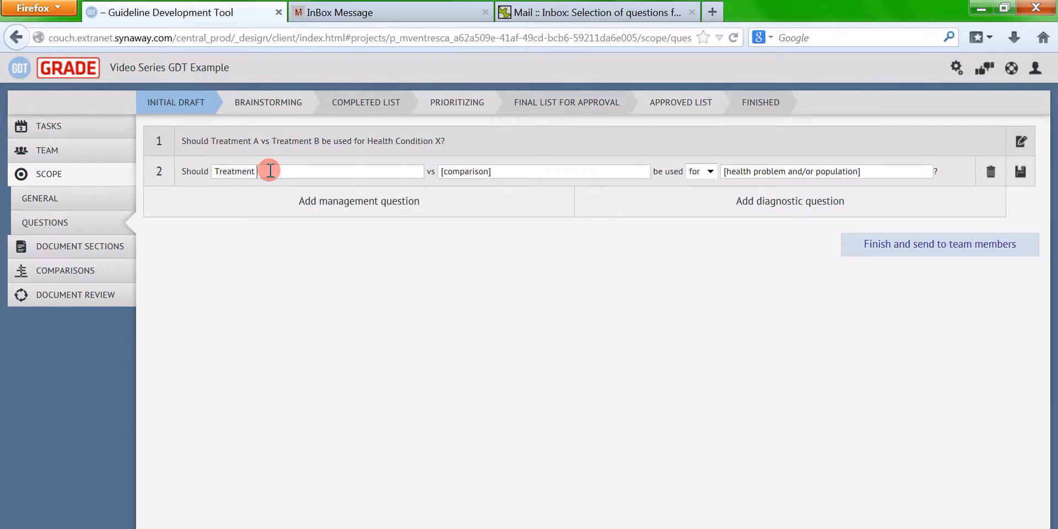
text(A)
key(Tab)
key(Tab)
key(shift+Tab)
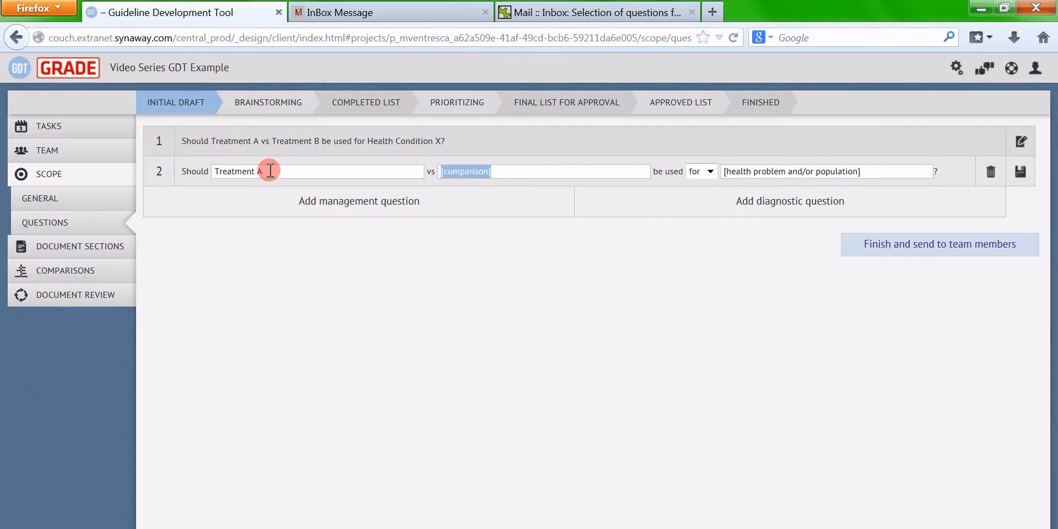
text(Treatment C)
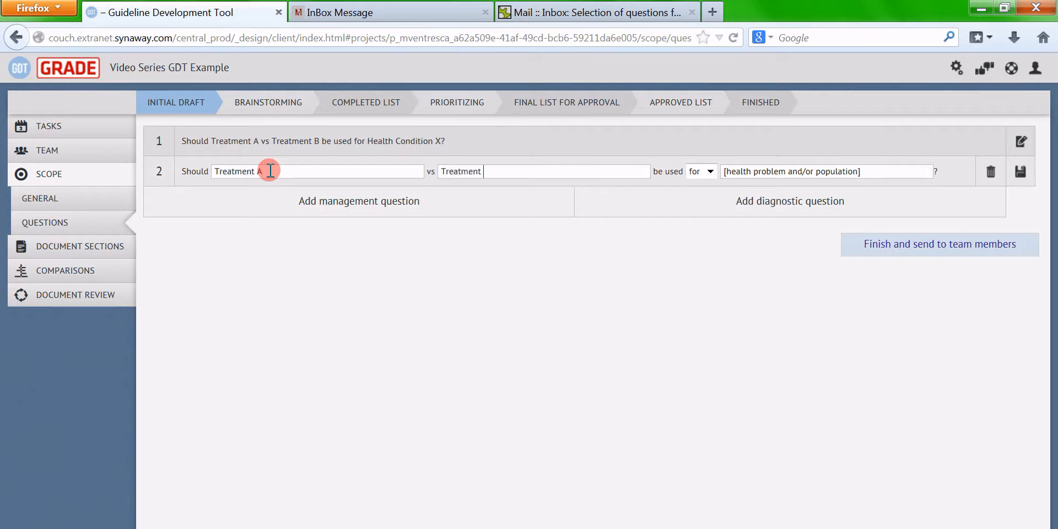
key(Tab)
key(Tab)
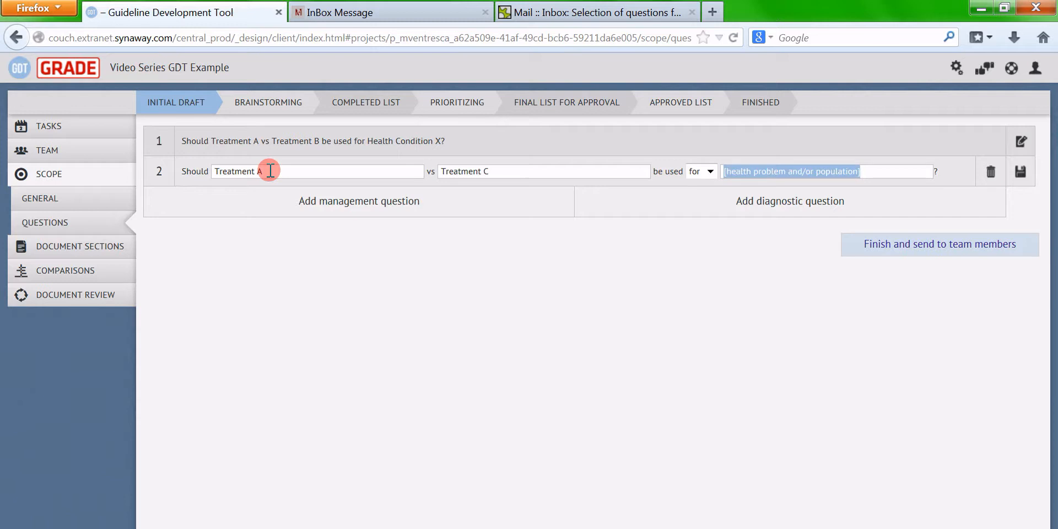
text(Health Cond)
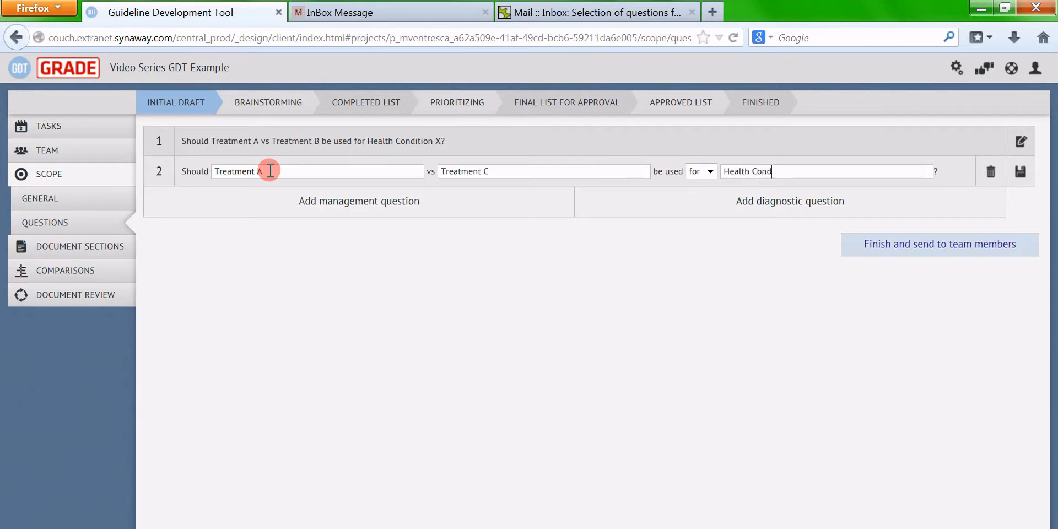
text(ition X)
click(1019, 173)
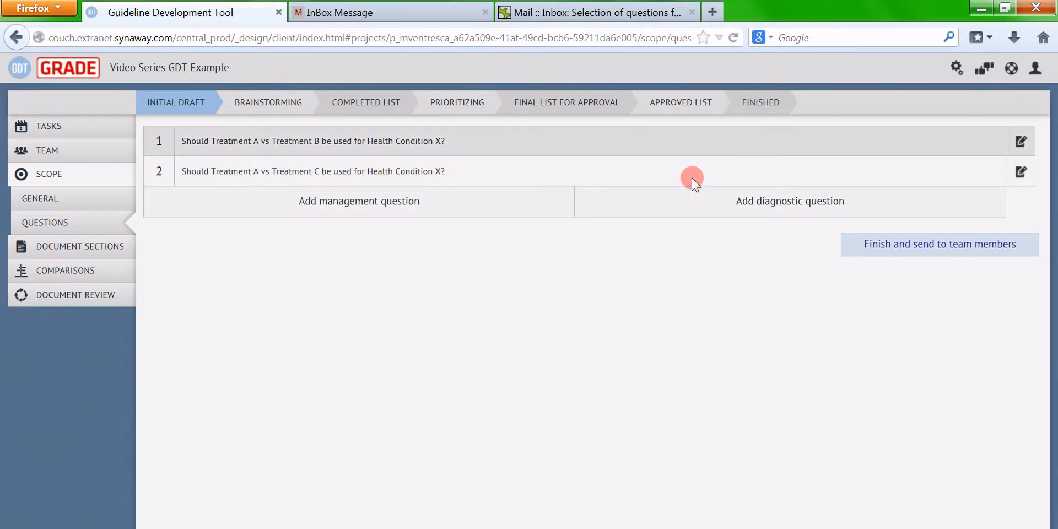
click(935, 249)
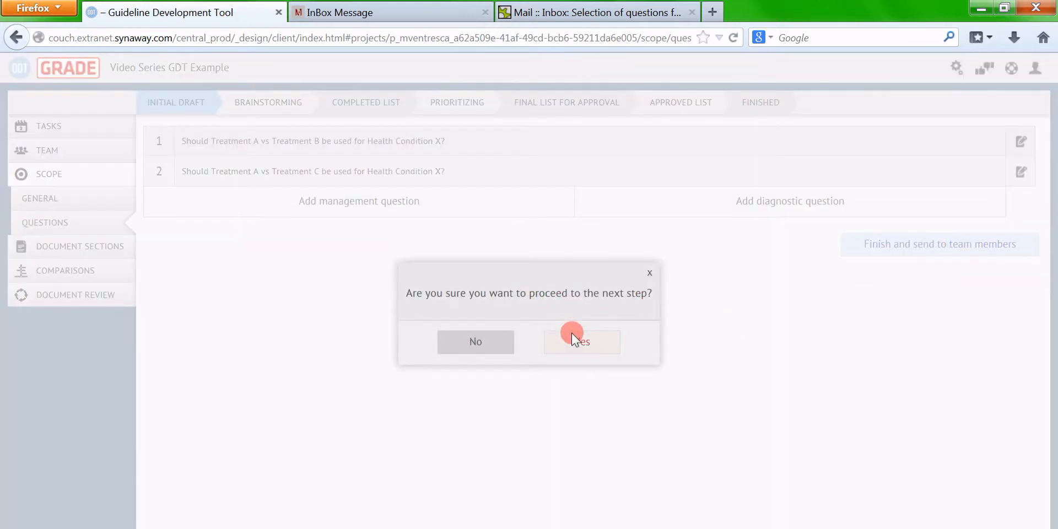
click(571, 335)
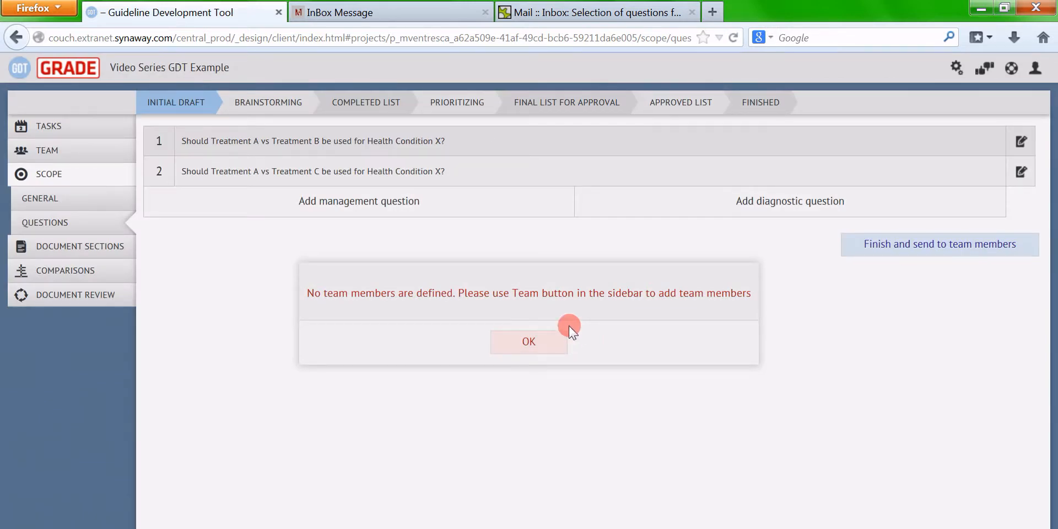
click(530, 342)
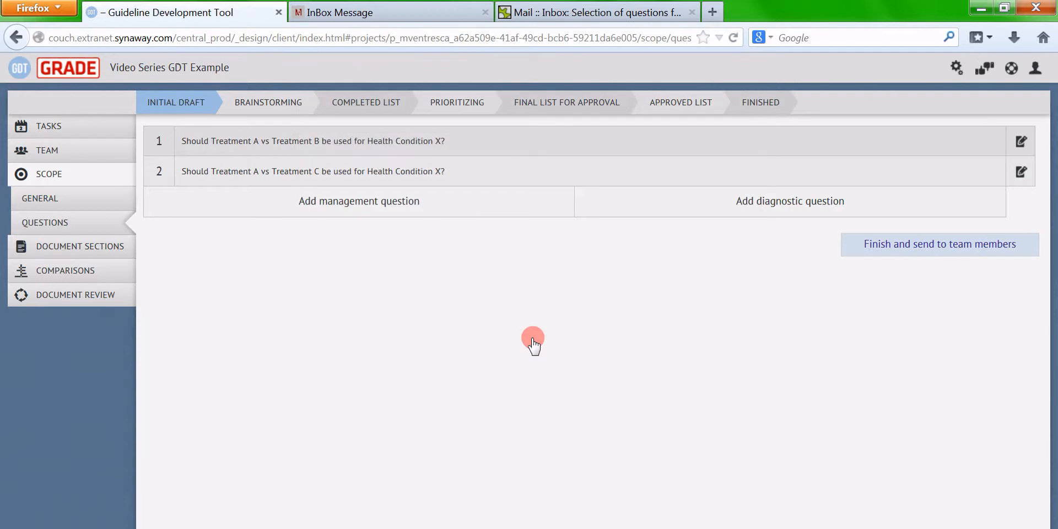
On the Team page, add and save Team Member #1 with their e-mail address
click(75, 156)
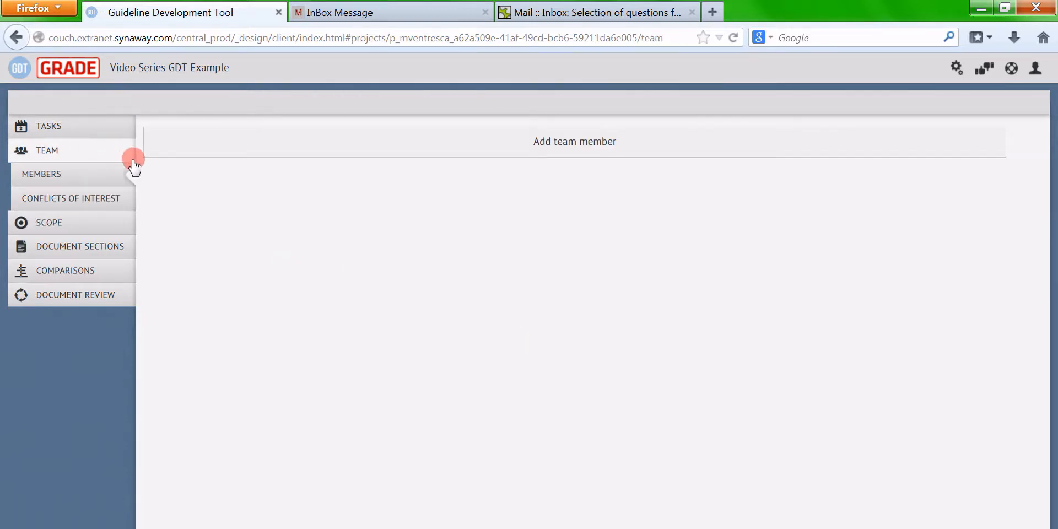
click(570, 144)
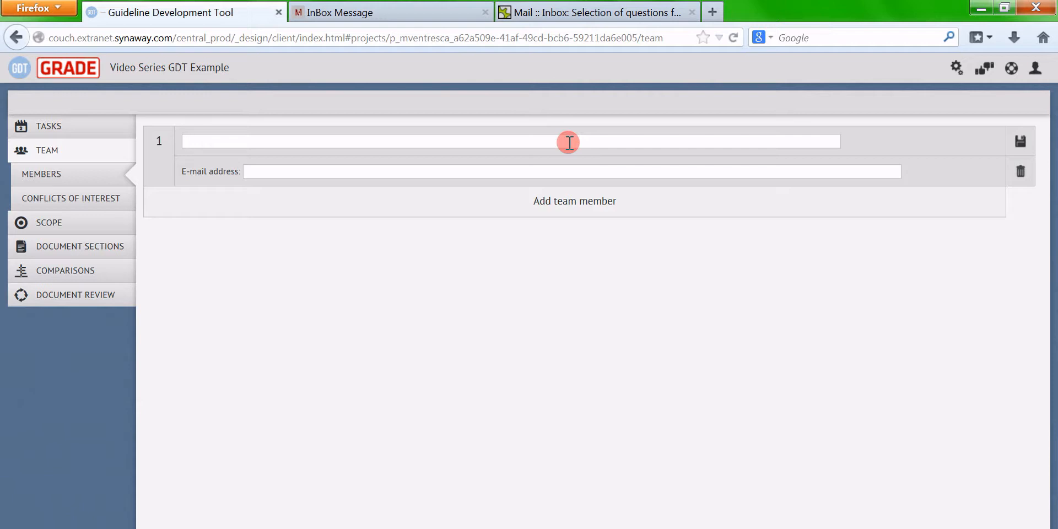
text(Team Member #1)
click(1020, 142)
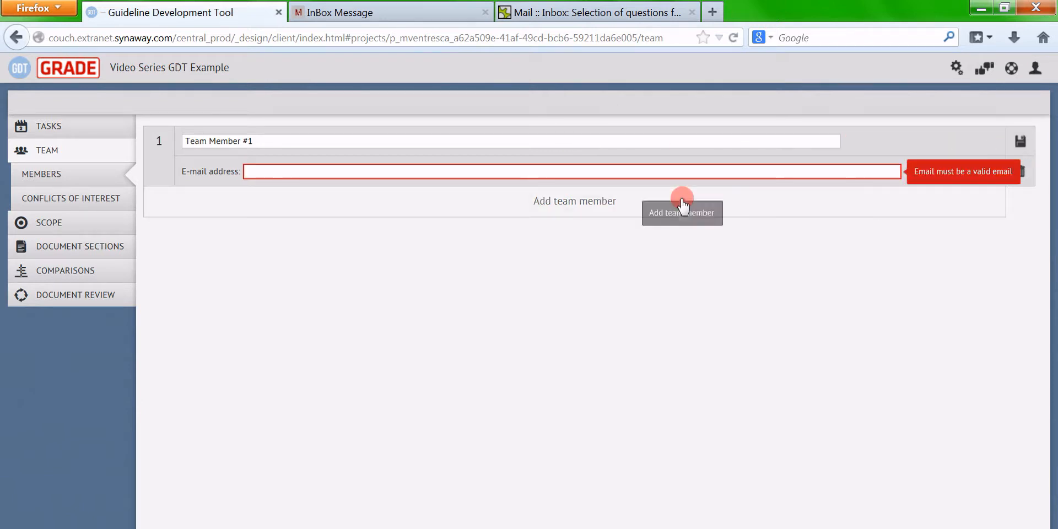
click(307, 170)
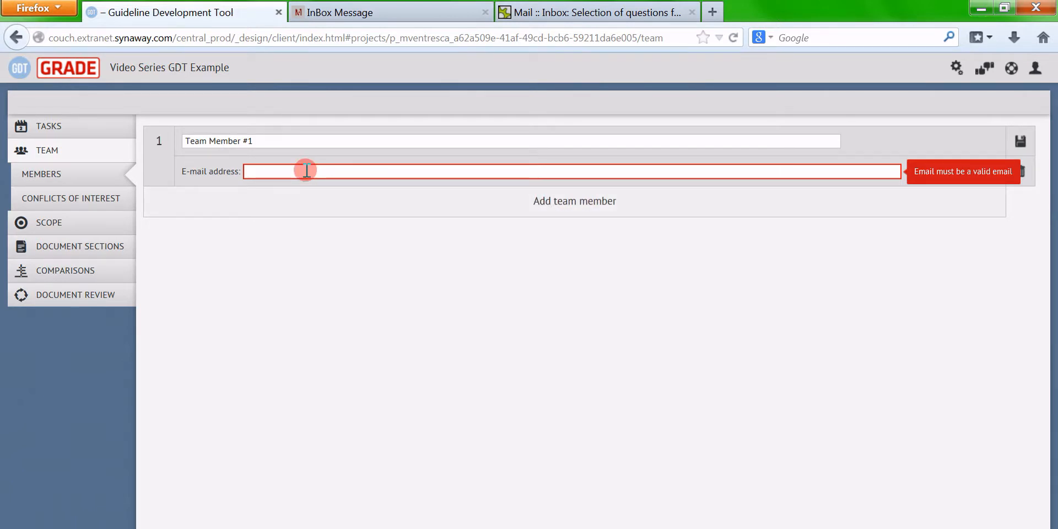
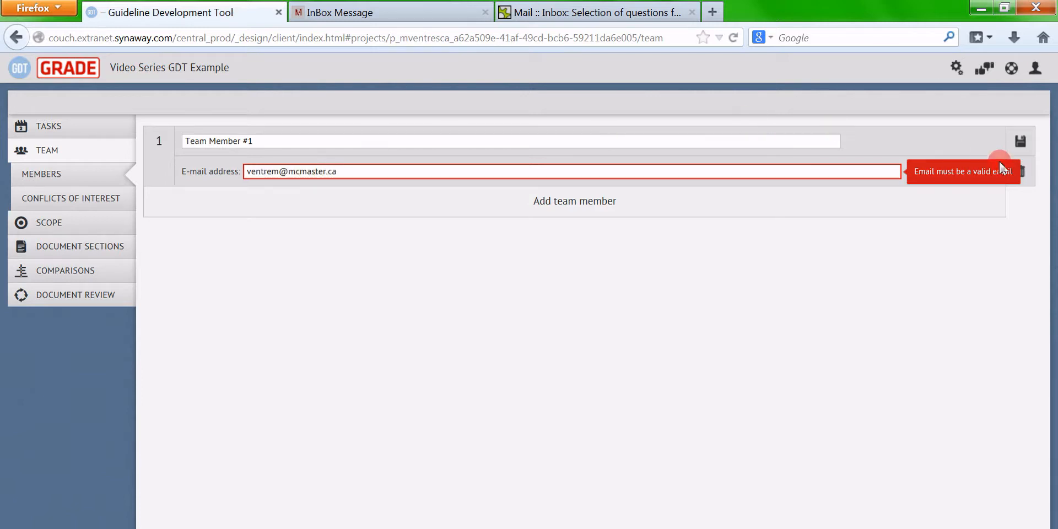
click(1020, 141)
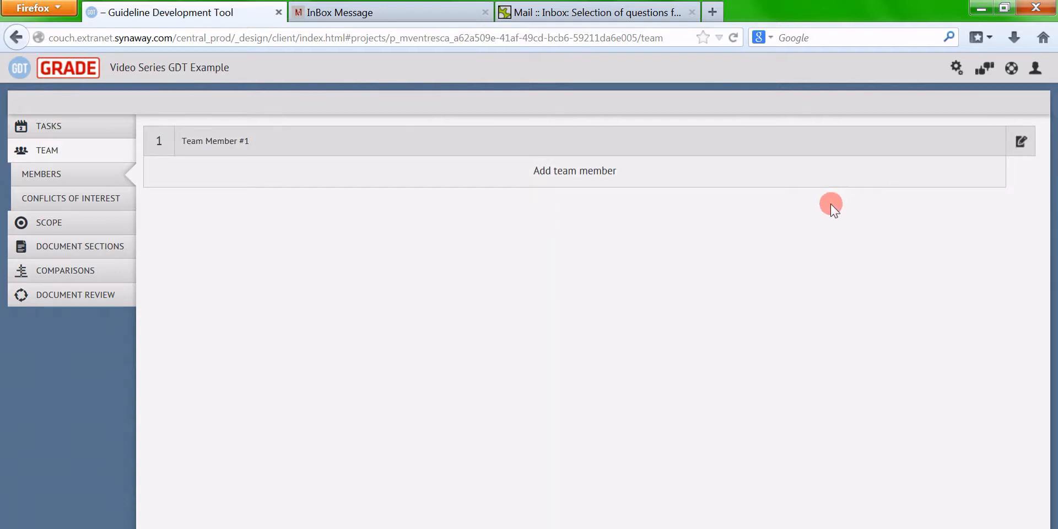
Add and save Team Member #2 with their e-mail address
click(558, 177)
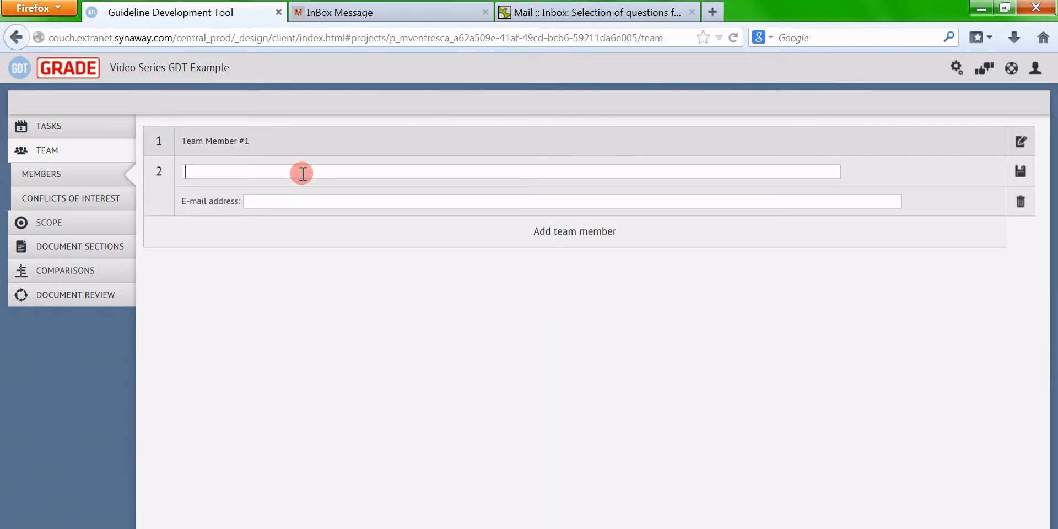
text(Team Mem)
text(ber #2)
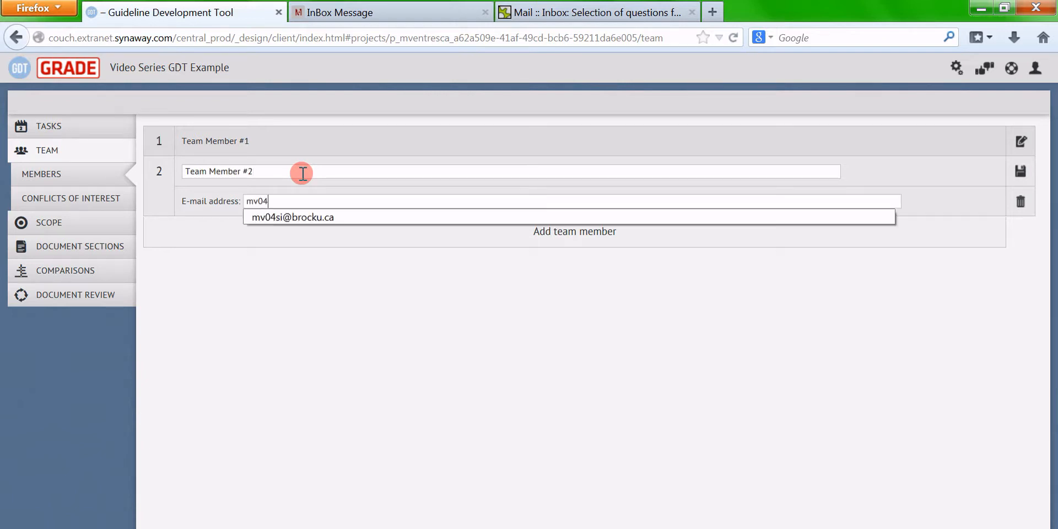
click(1013, 175)
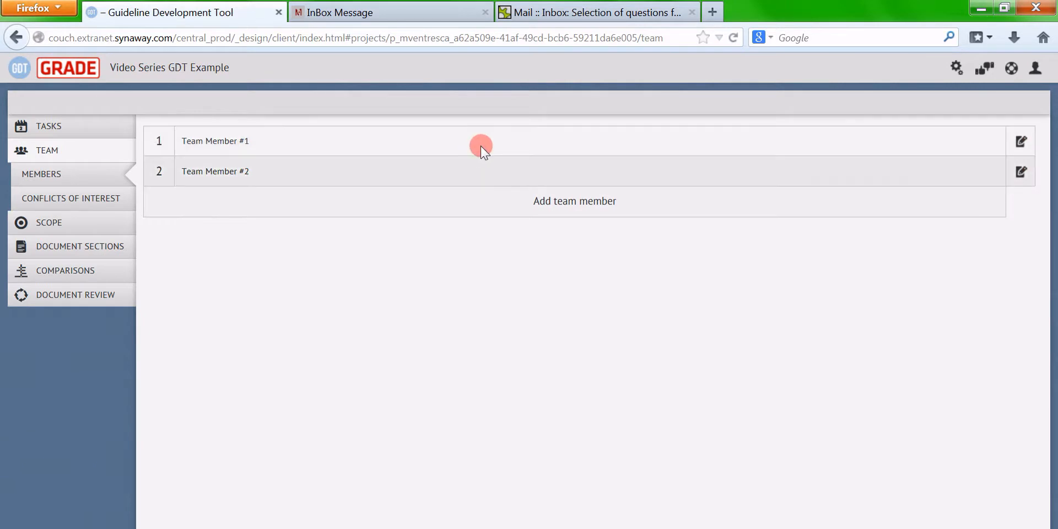
Send the draft Scope questions to team members for brainstorming and view the invitation e-mail
click(61, 222)
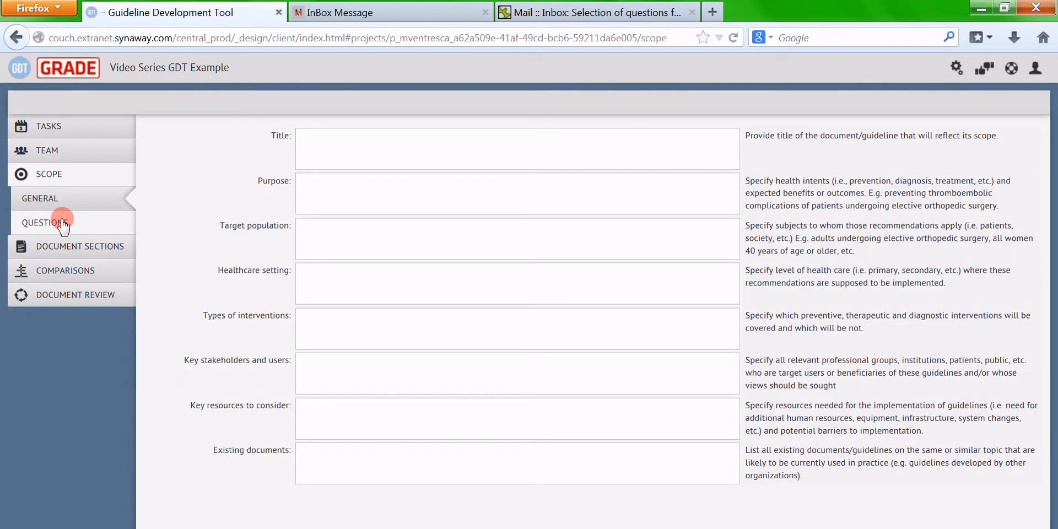
click(61, 222)
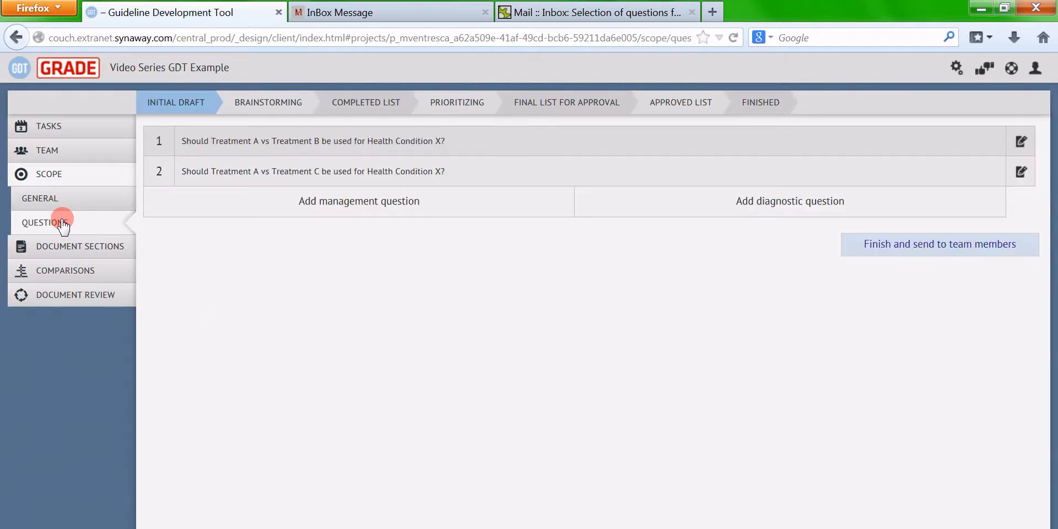
click(911, 252)
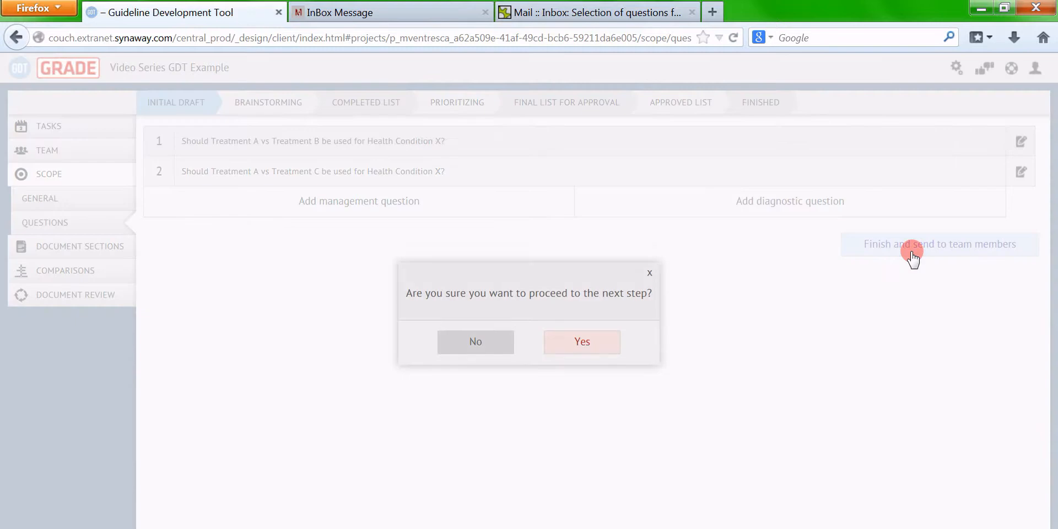
click(599, 351)
click(580, 337)
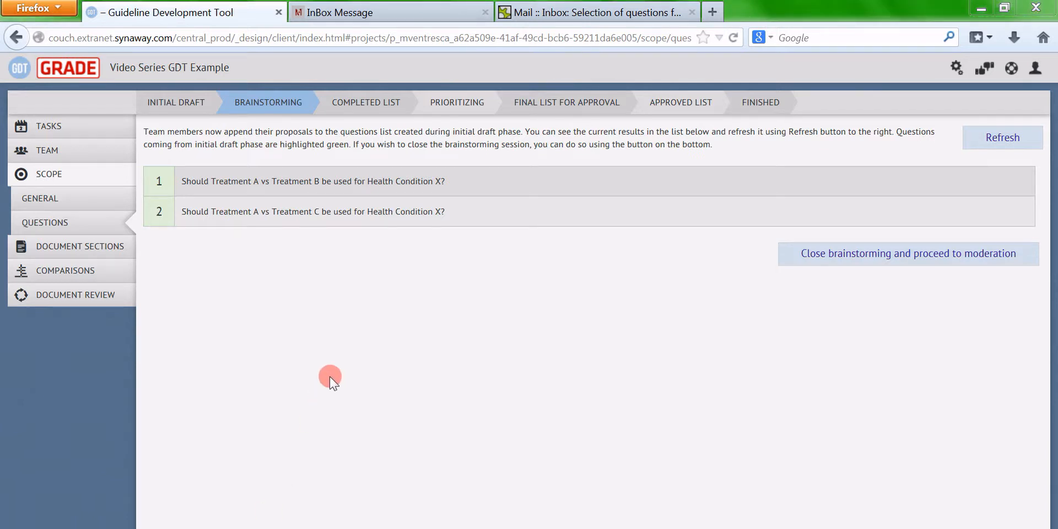
click(368, 11)
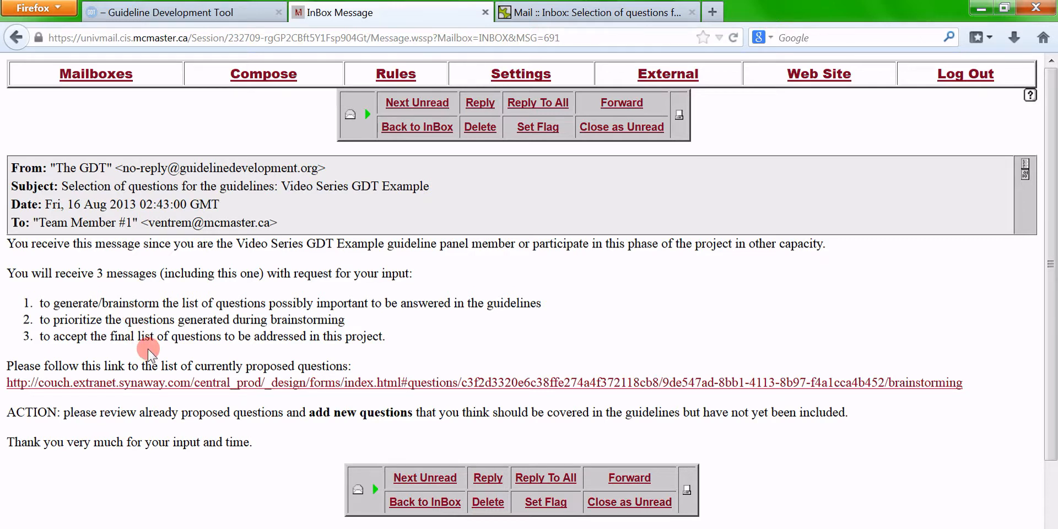
From the e-mailed form, propose Treatment B vs Treatment C for Health Condition X and submit
click(174, 381)
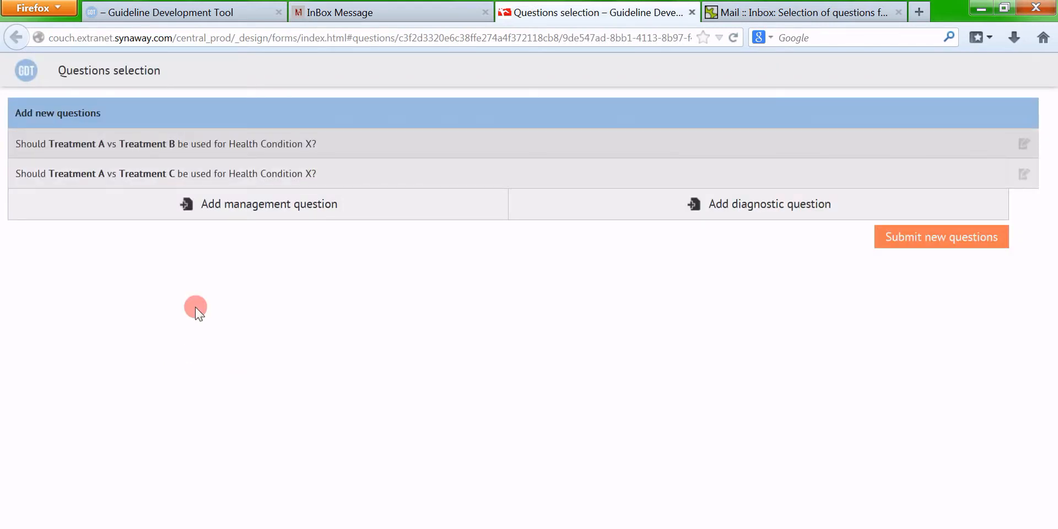
click(298, 217)
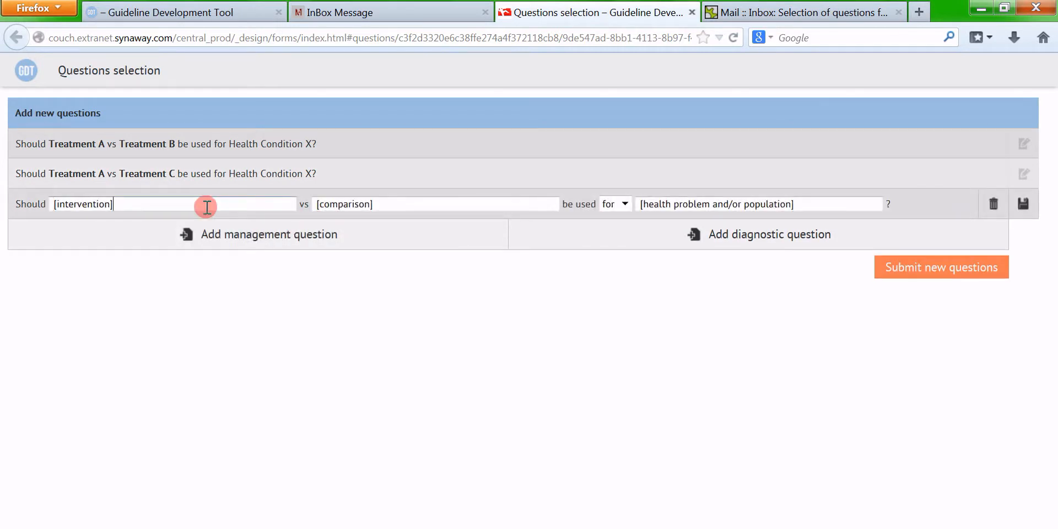
key(ctrl+a)
key(BackSpace)
text(Treatment B)
key(Tab)
text(Treat)
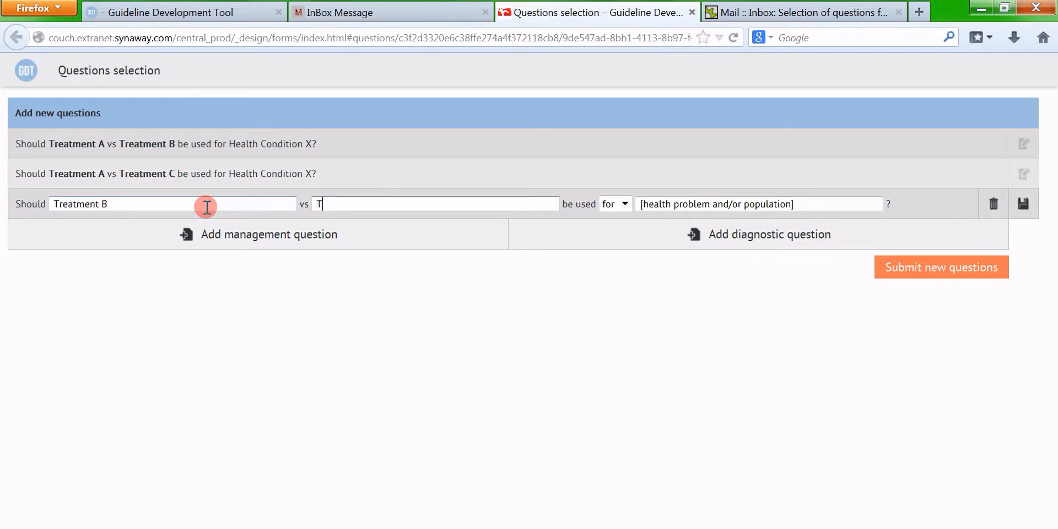
text(ment C)
key(Tab)
key(Tab)
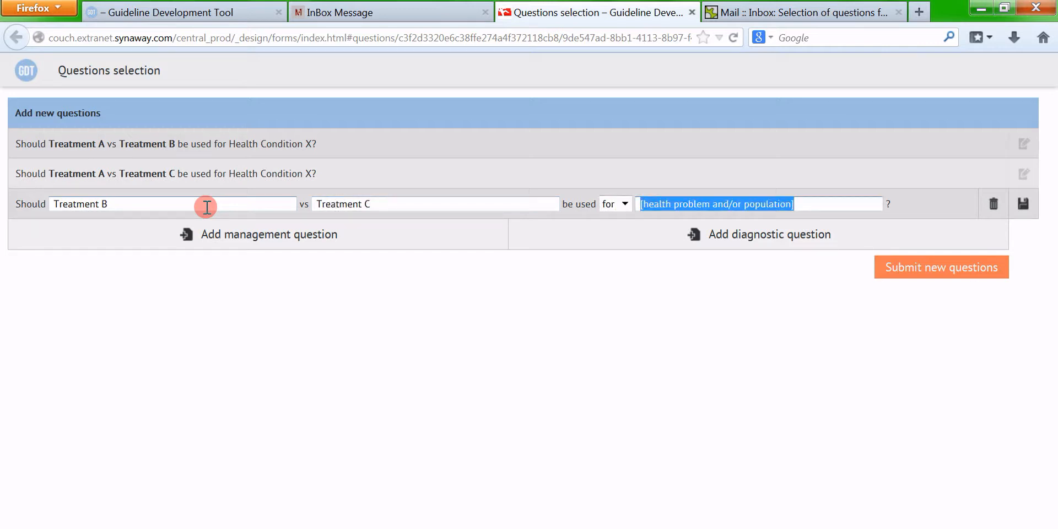
text(Health)
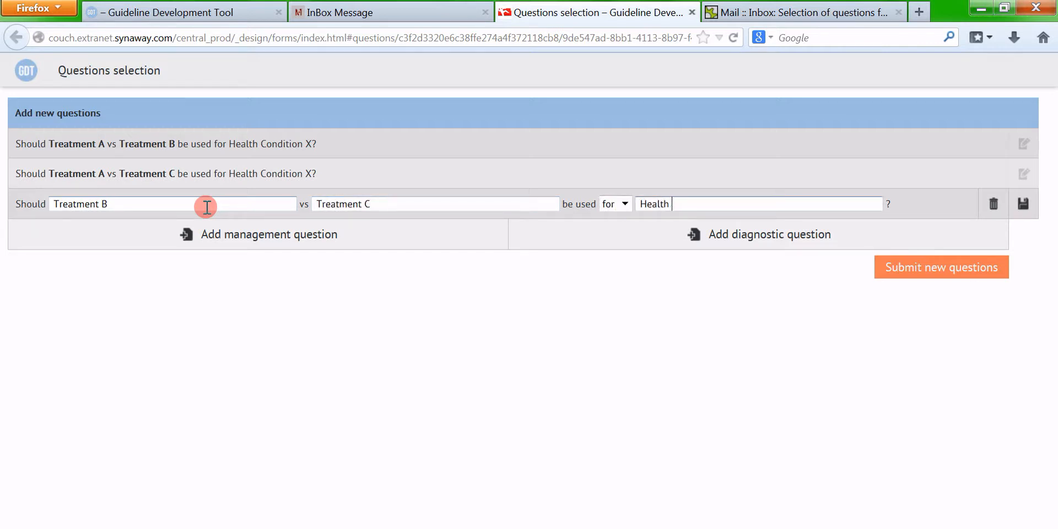
text( Condition X)
click(1024, 205)
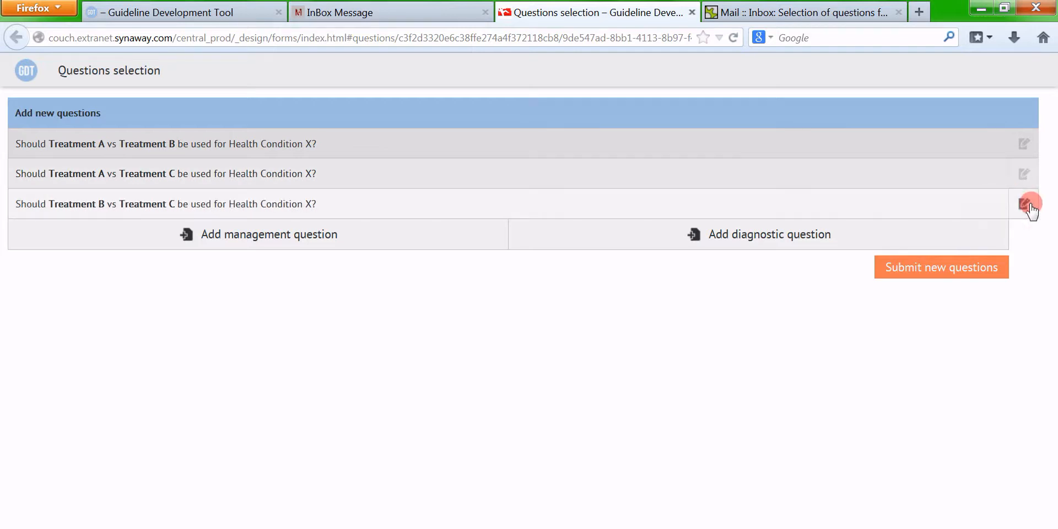
click(921, 269)
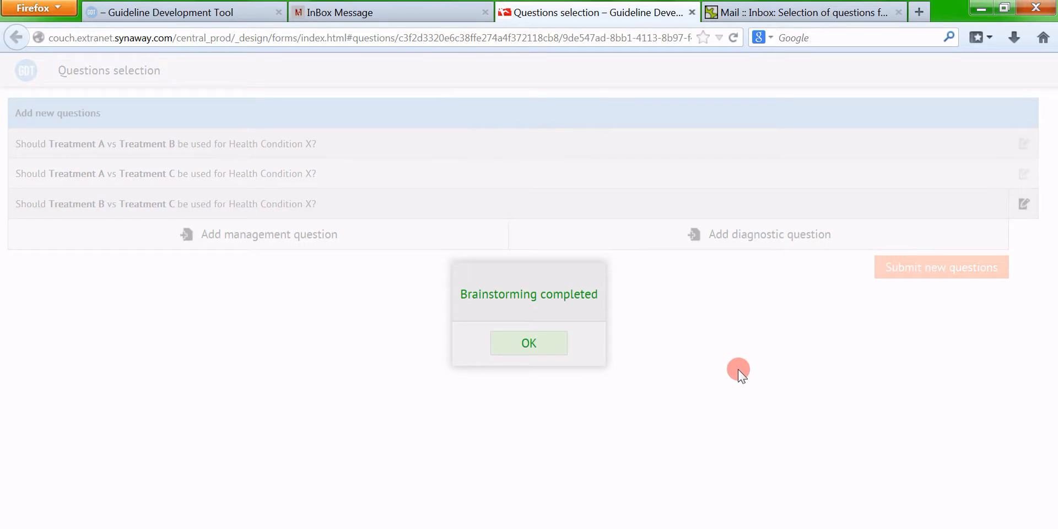
click(531, 353)
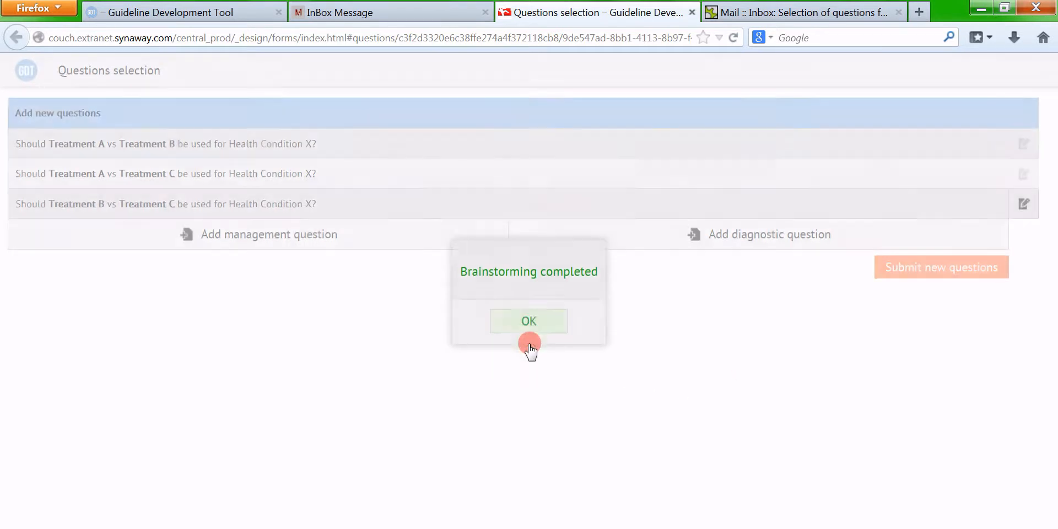
Open Team Member #2's questions form from webmail, submit it, and return to the GDT tab
click(692, 12)
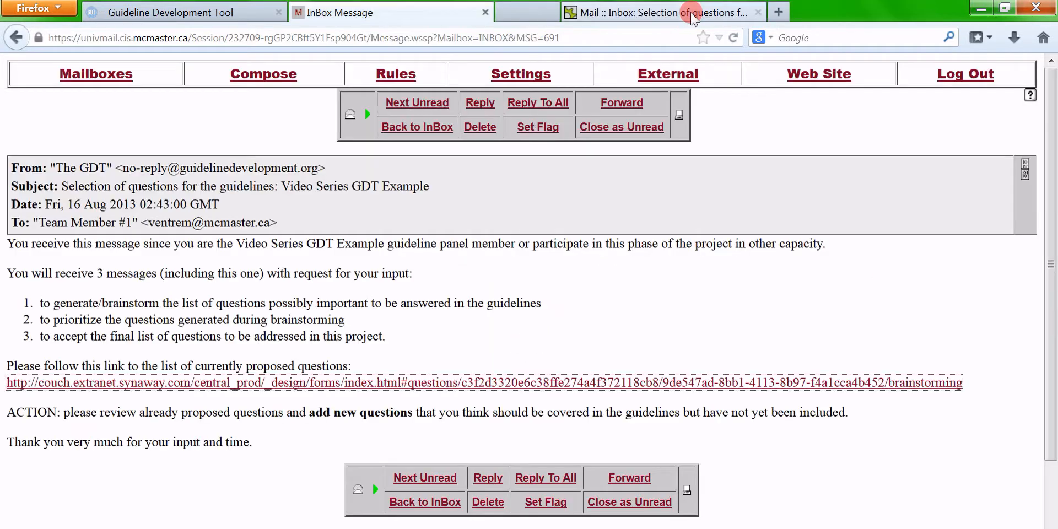
click(578, 13)
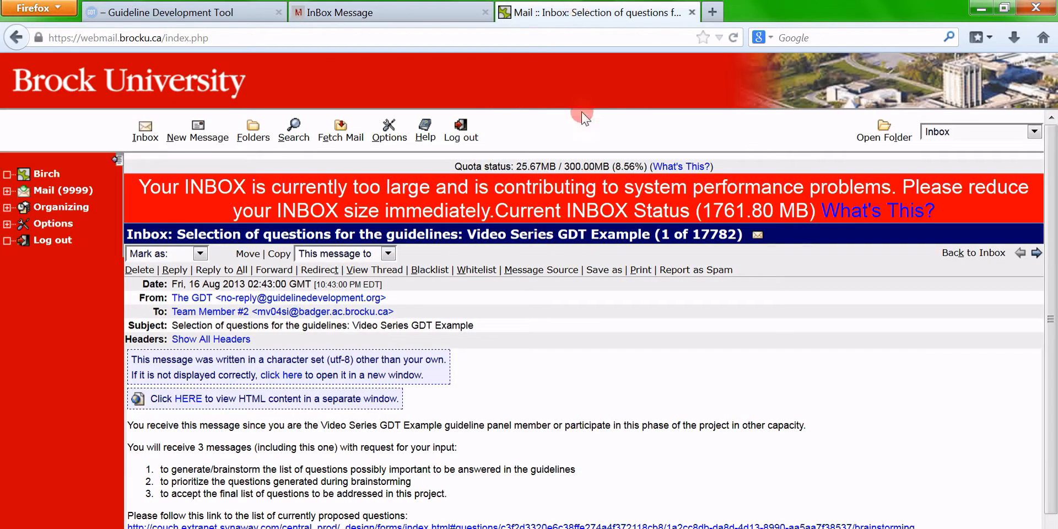
scroll(529, 316, down, 2)
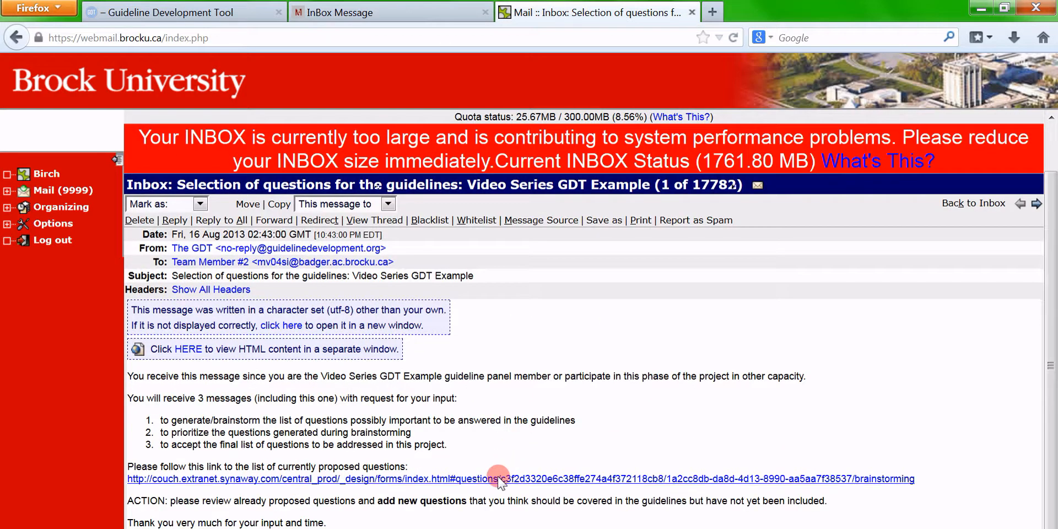
click(499, 478)
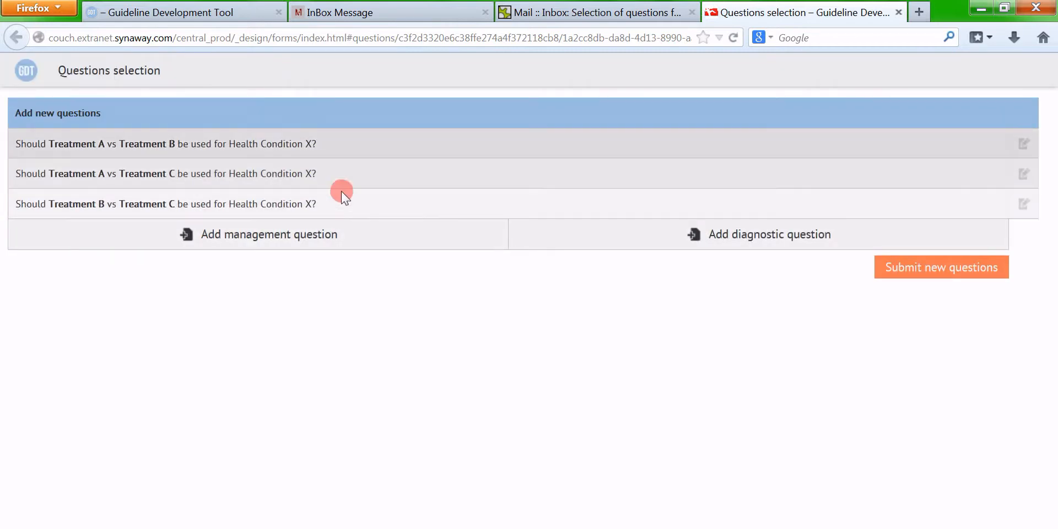
click(917, 270)
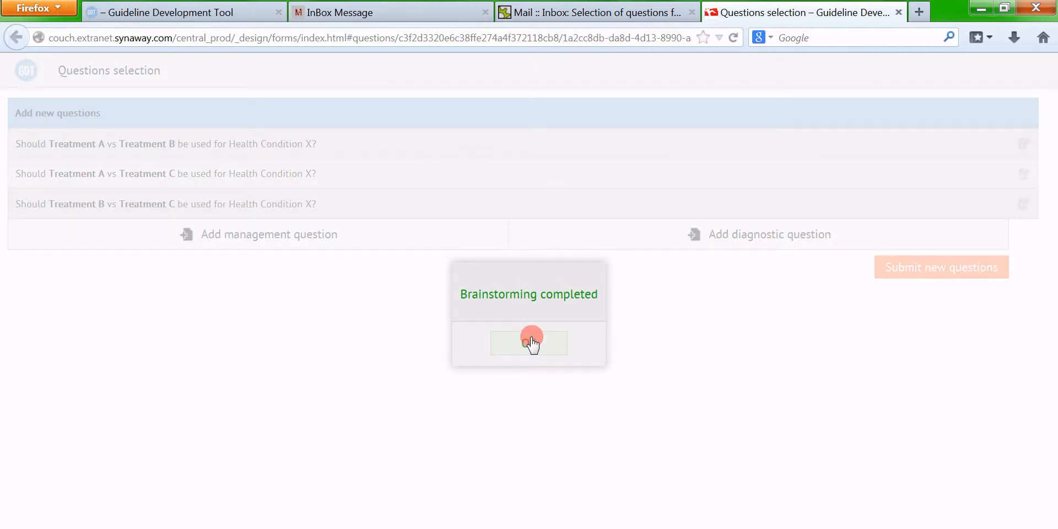
click(531, 343)
click(896, 12)
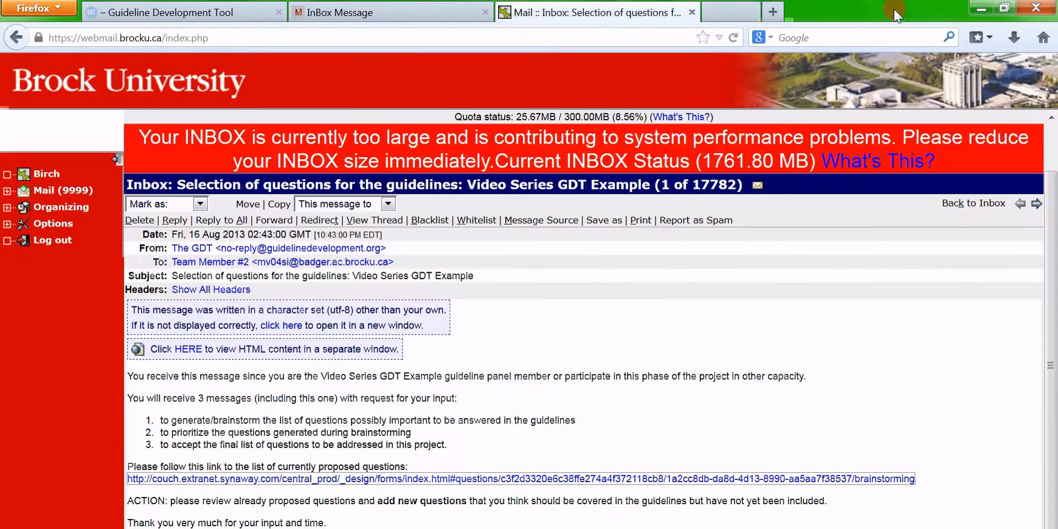
click(198, 5)
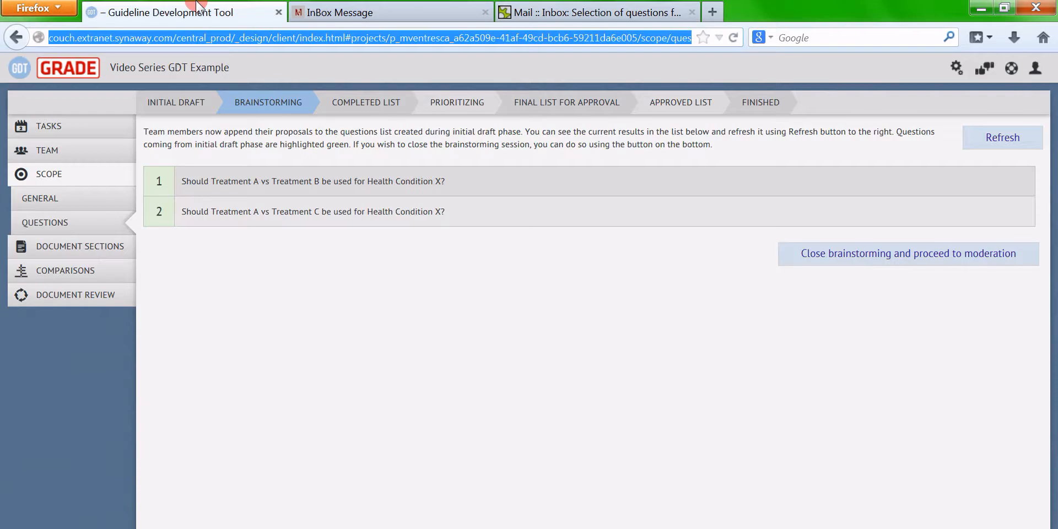
Refresh to show Treatment B vs Treatment C, then close brainstorming and proceed to moderation
click(1000, 138)
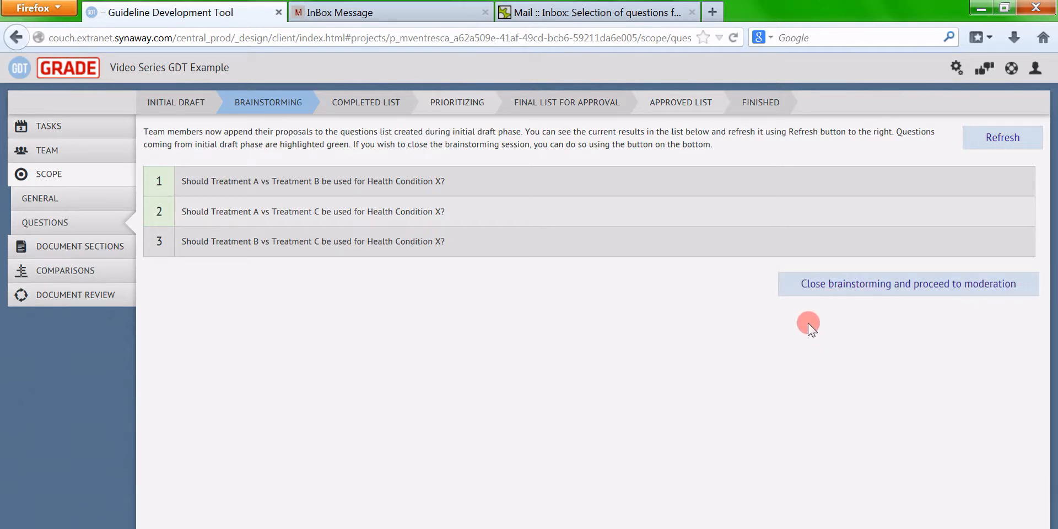
click(868, 285)
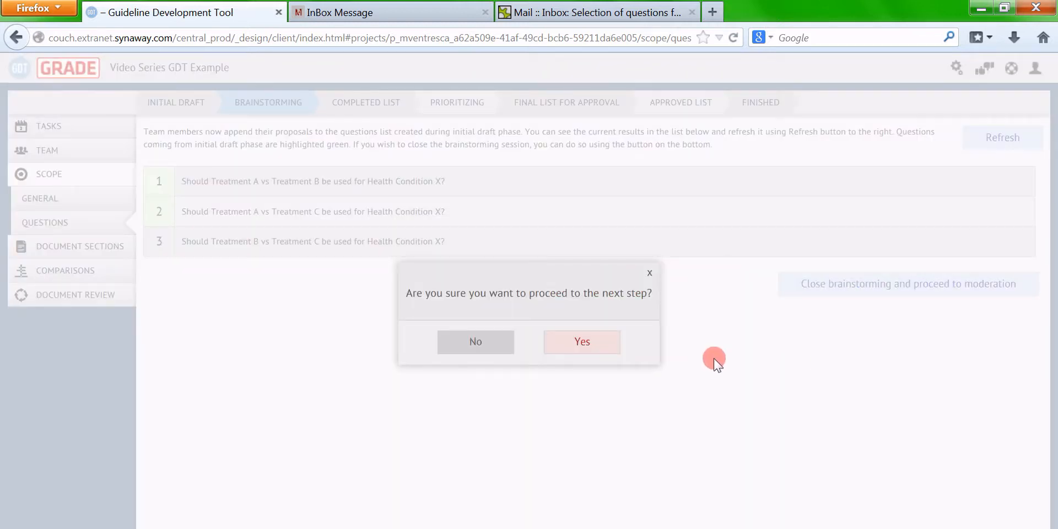
click(584, 346)
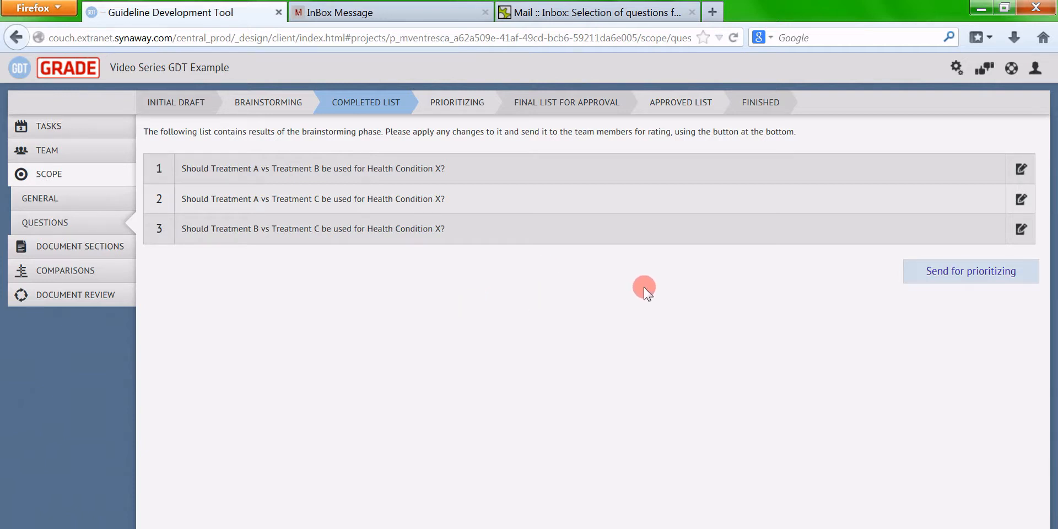
Send the completed three-question list for prioritizing and view Team Member #1's prioritization e-mail
click(960, 275)
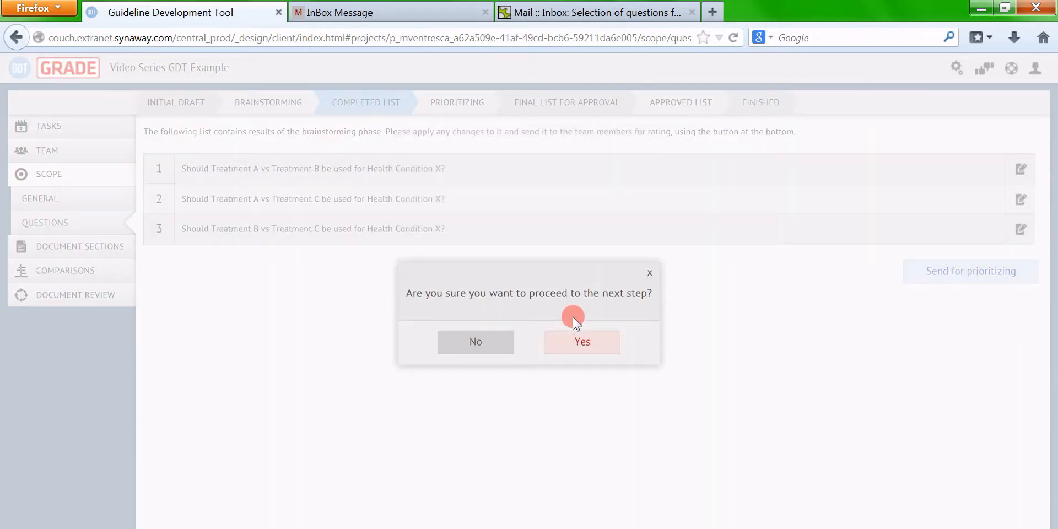
click(587, 346)
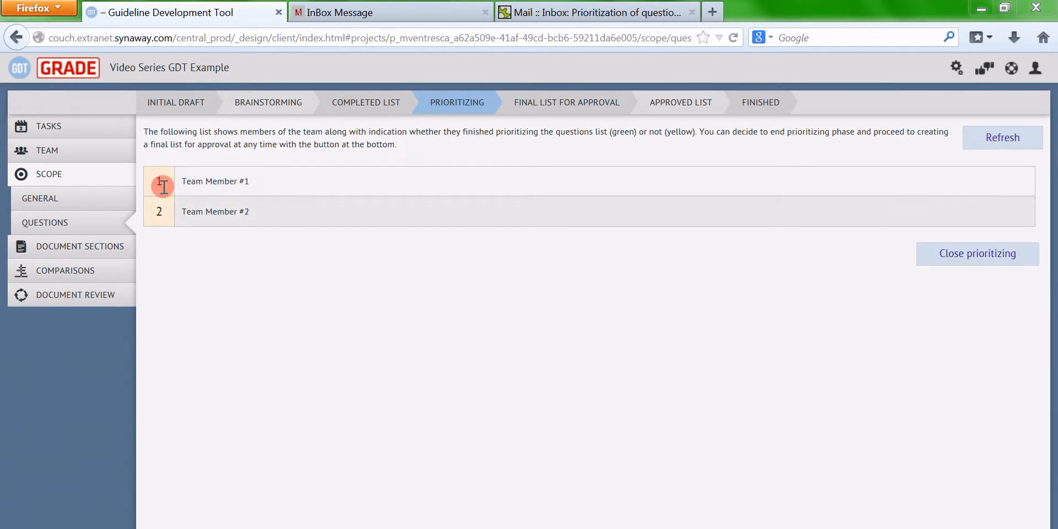
click(390, 10)
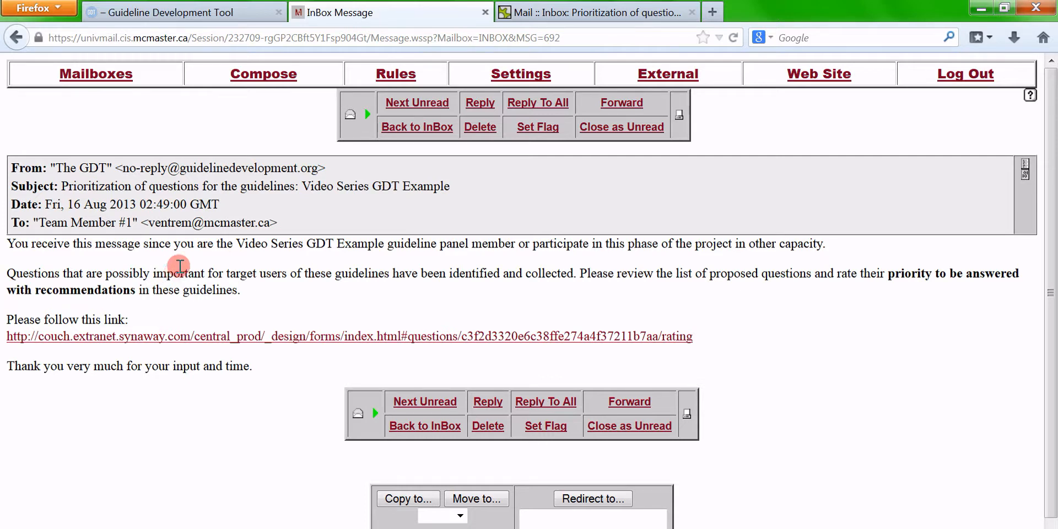
As the first team member, rate A vs B Considerable, A vs C Moderate, B vs C Some, then submit
click(167, 337)
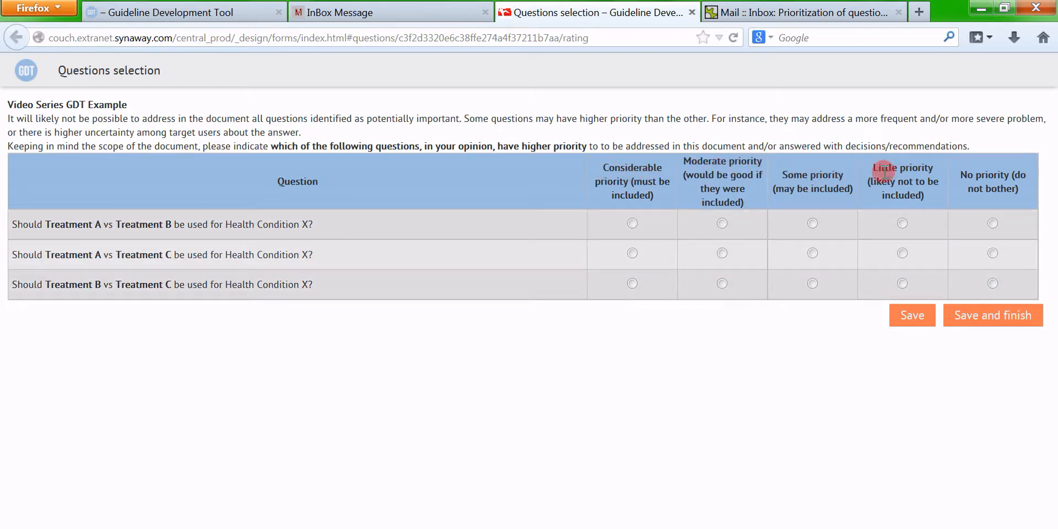
click(634, 224)
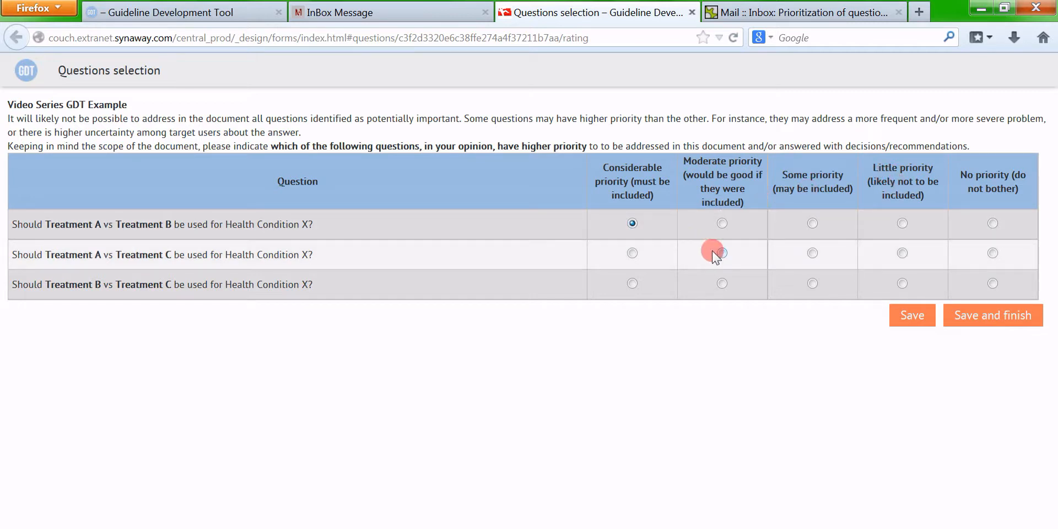
click(721, 253)
click(809, 277)
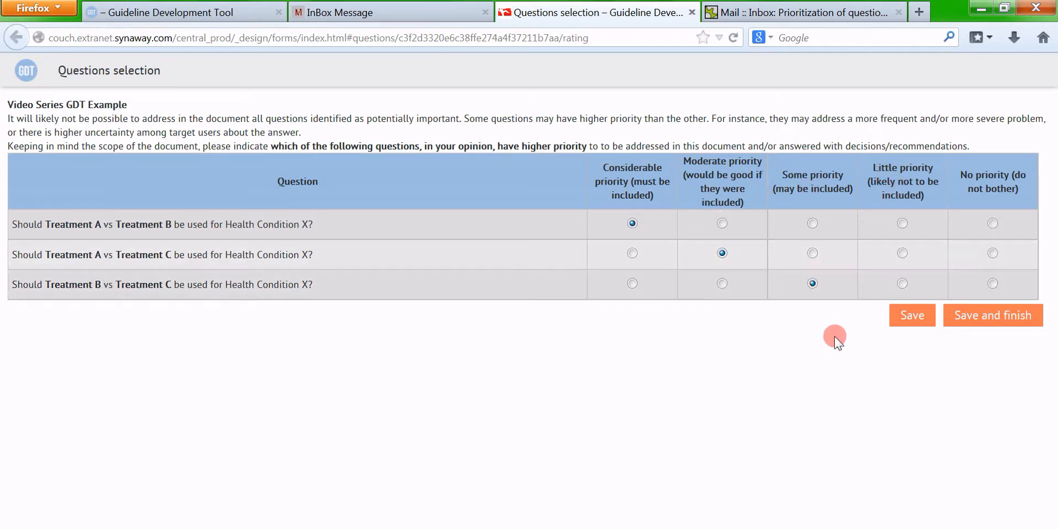
click(998, 323)
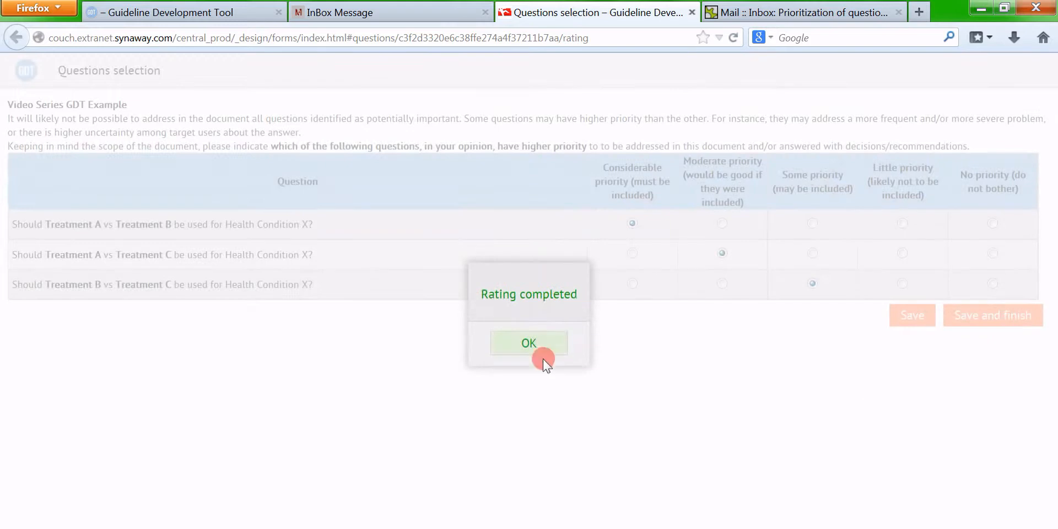
click(532, 405)
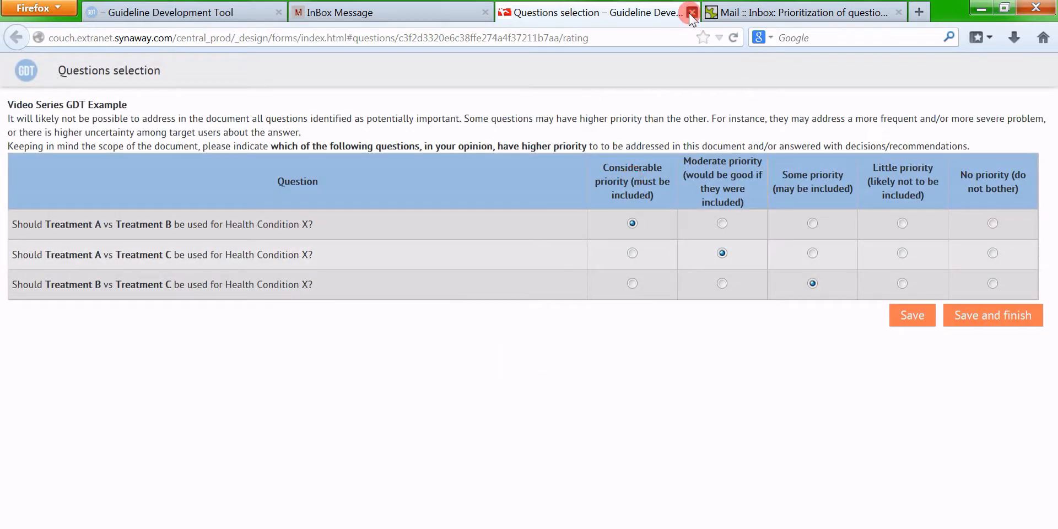
click(692, 12)
As the second team member, rate A vs B Considerable and submit the ratings form
click(543, 14)
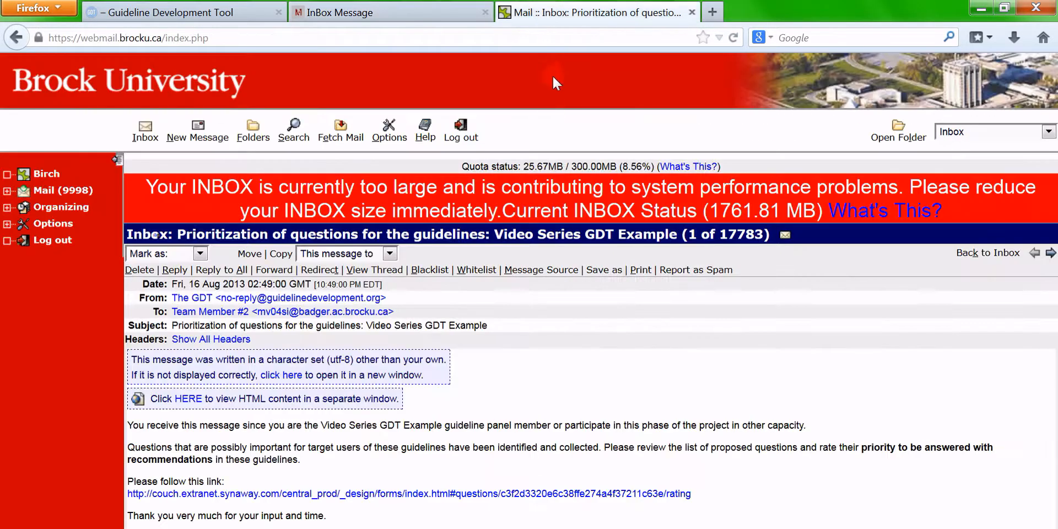
click(459, 493)
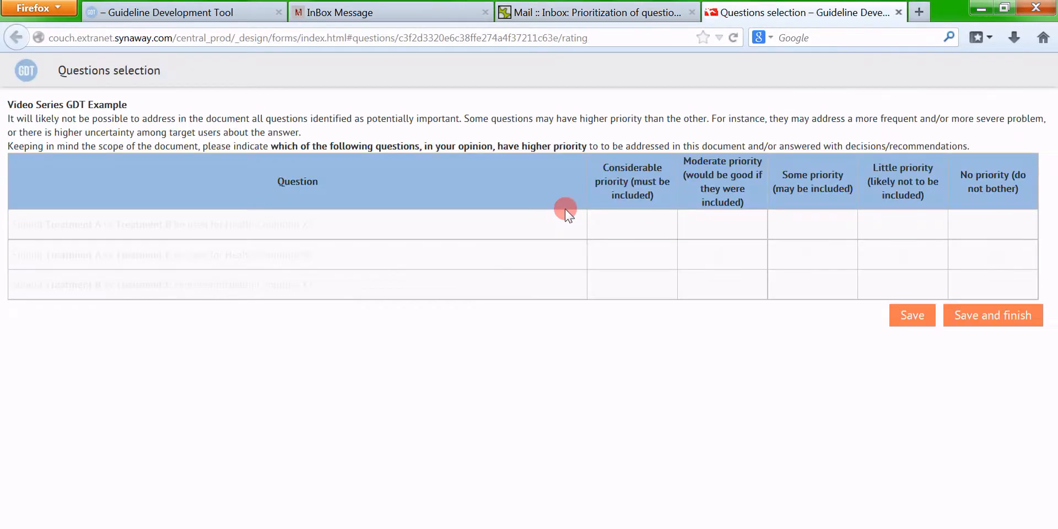
click(632, 223)
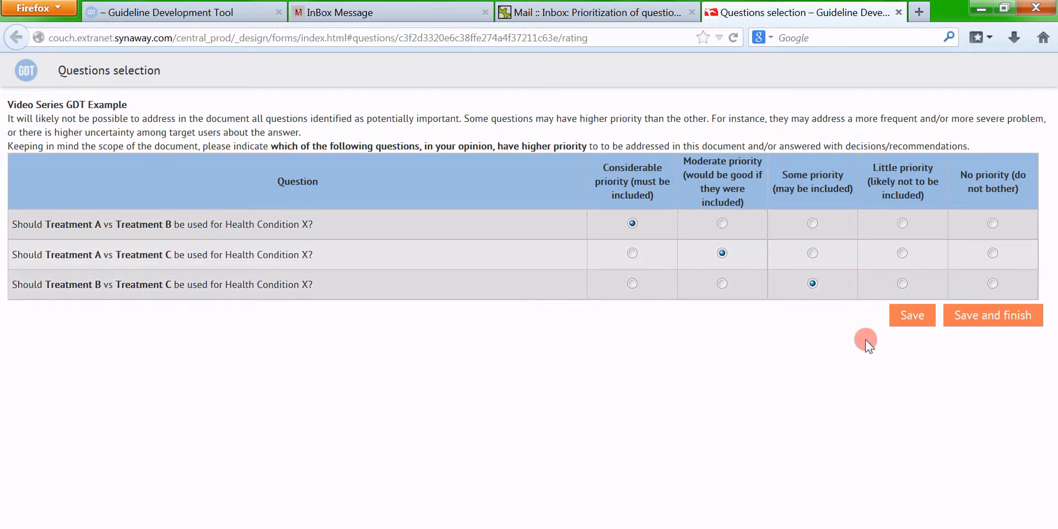
click(999, 317)
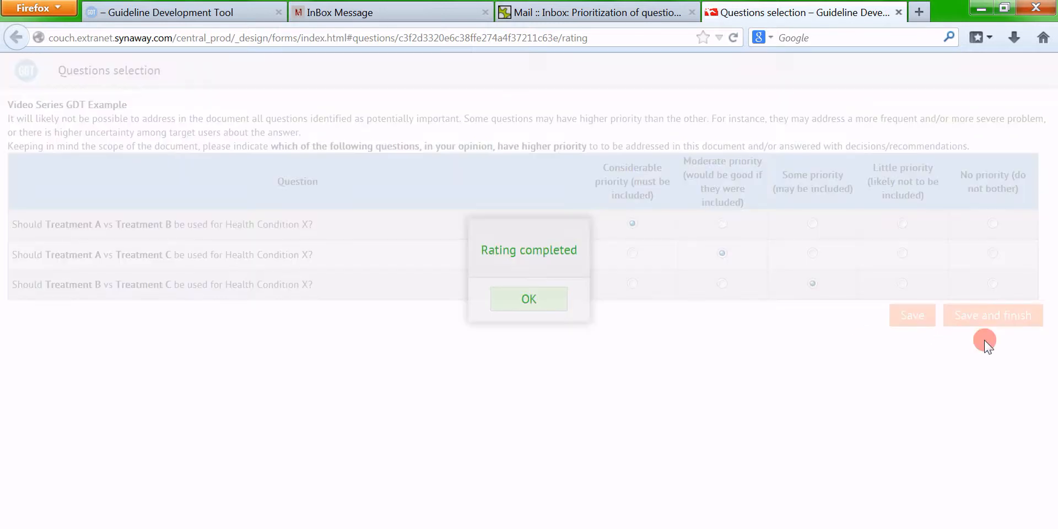
click(539, 350)
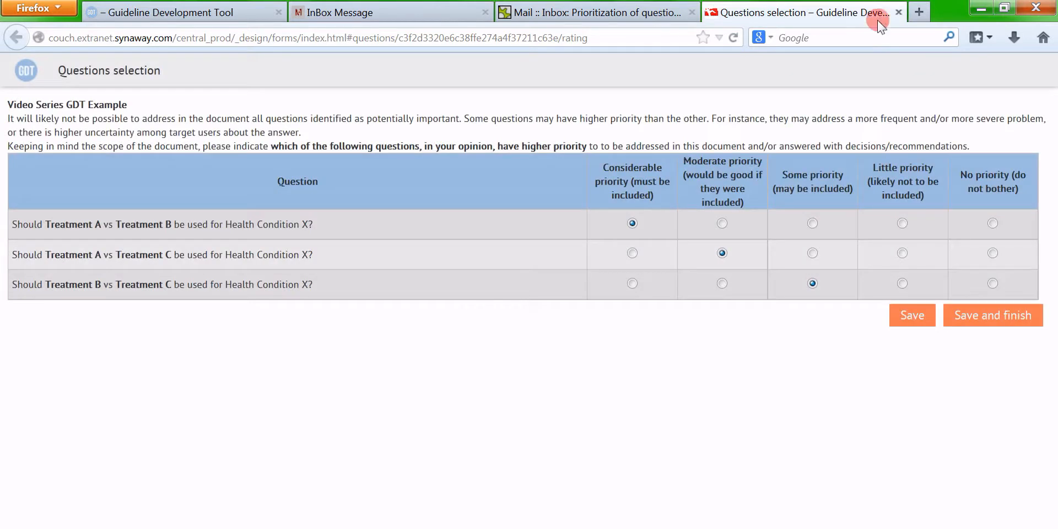
click(897, 11)
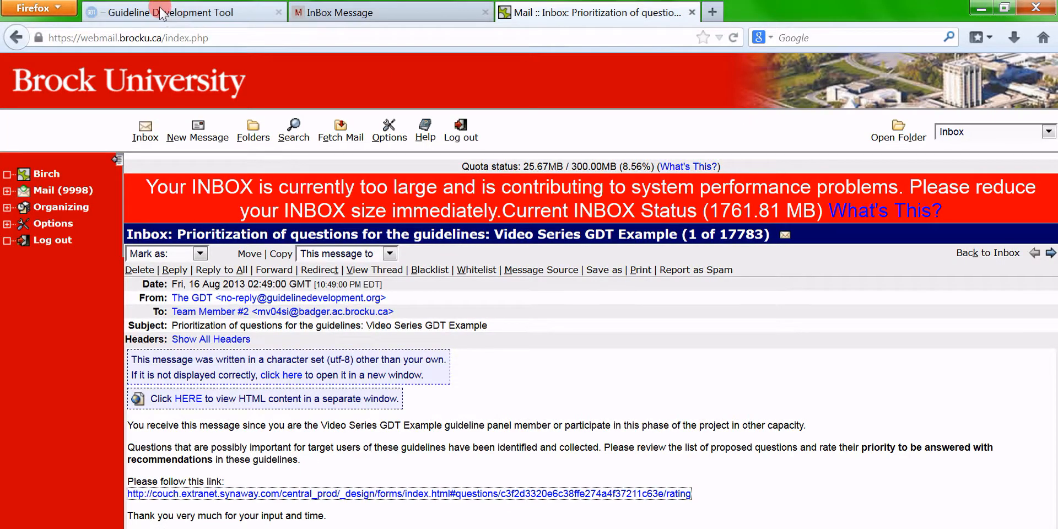
Refresh the Prioritizing page to confirm both members finished, then request closing prioritizing
click(160, 10)
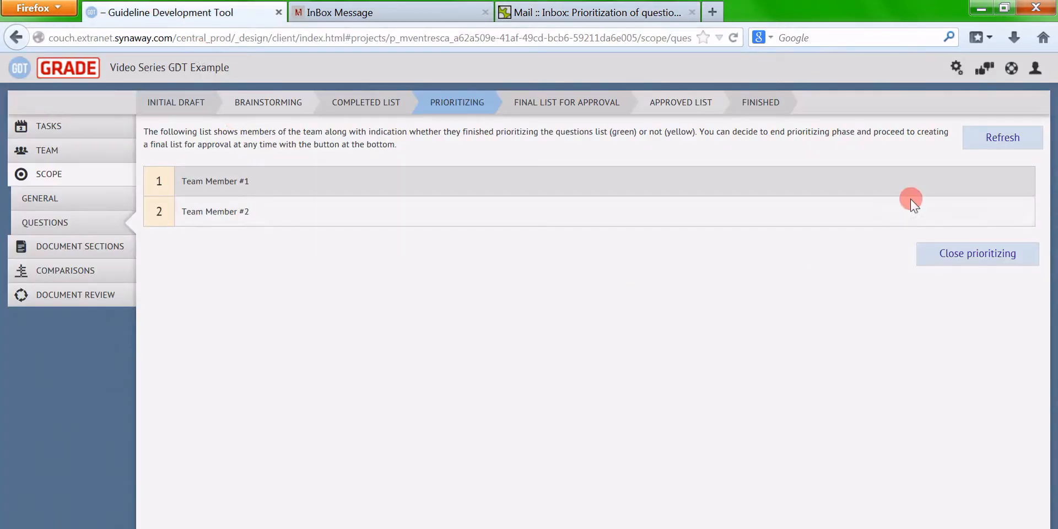
click(993, 139)
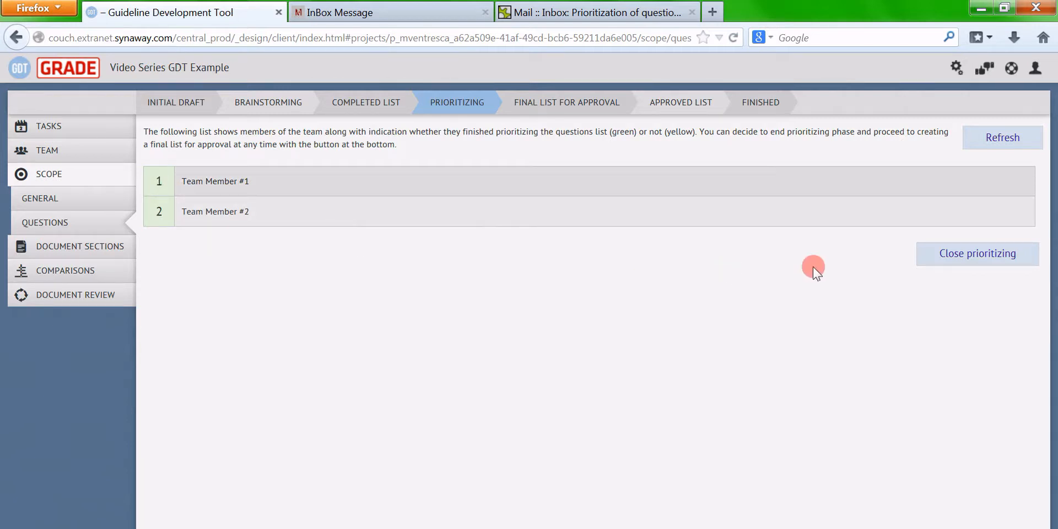
click(940, 258)
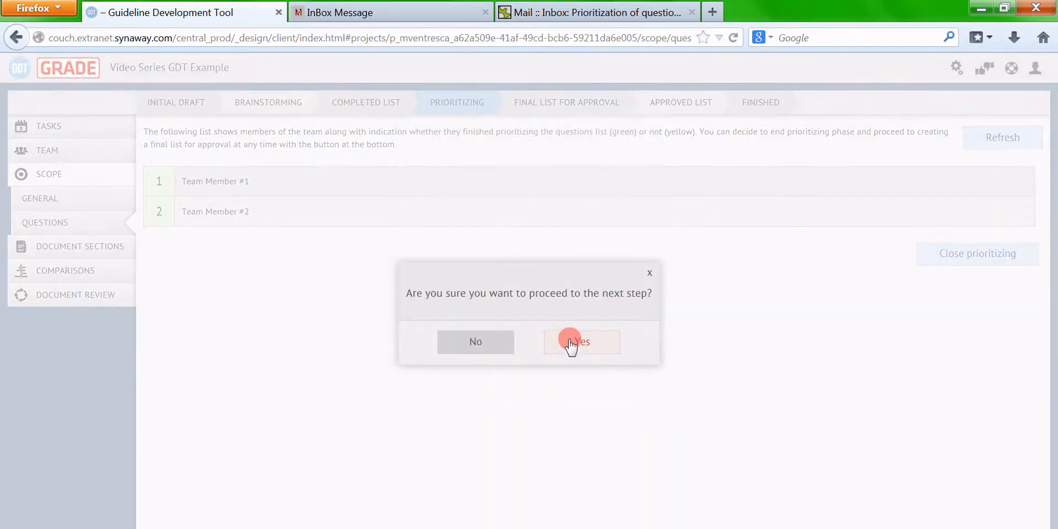
Confirm the move to the final list and send two to-be-answered and one to-be-listed question for approval
click(571, 343)
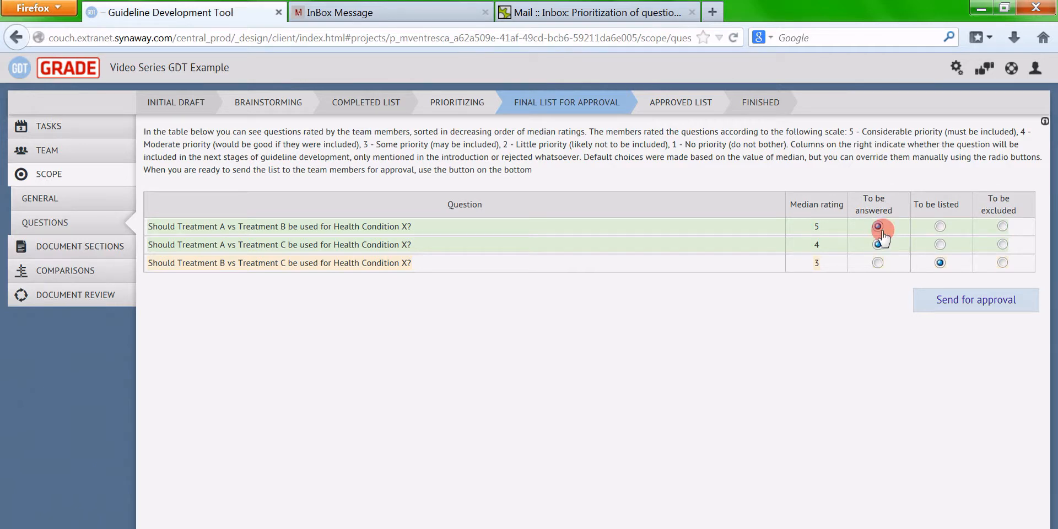
click(939, 246)
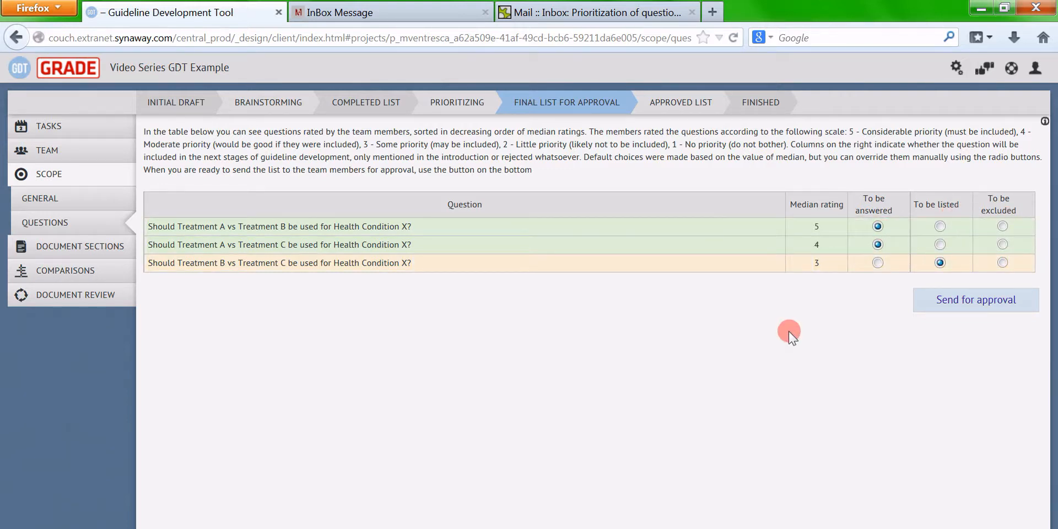
click(952, 308)
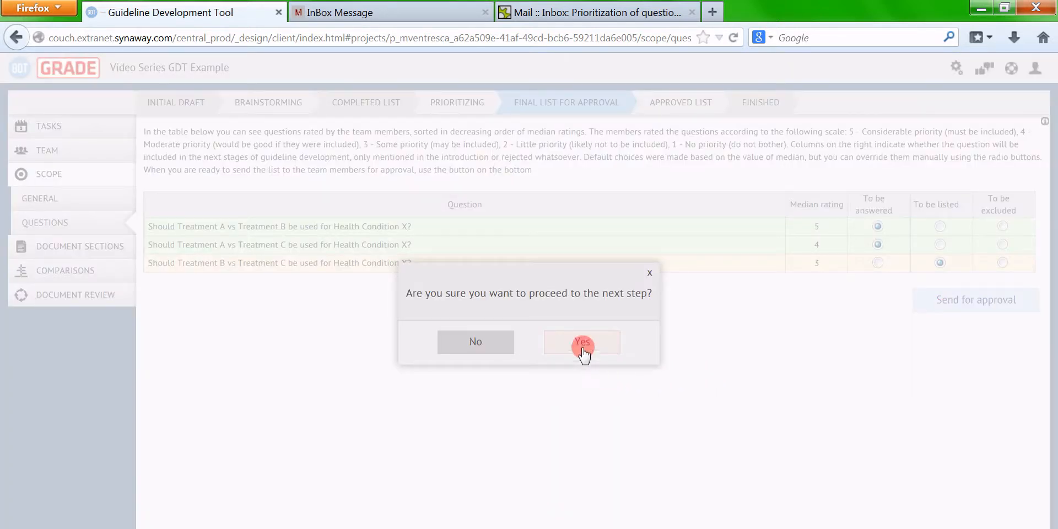
click(580, 343)
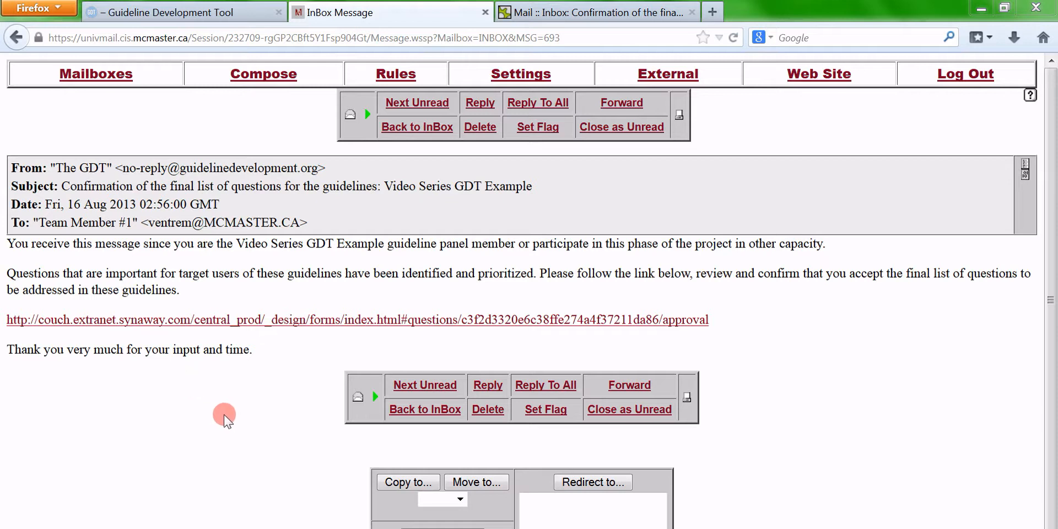
Approve the proposed final question list with Yes as the first team member and save
click(286, 321)
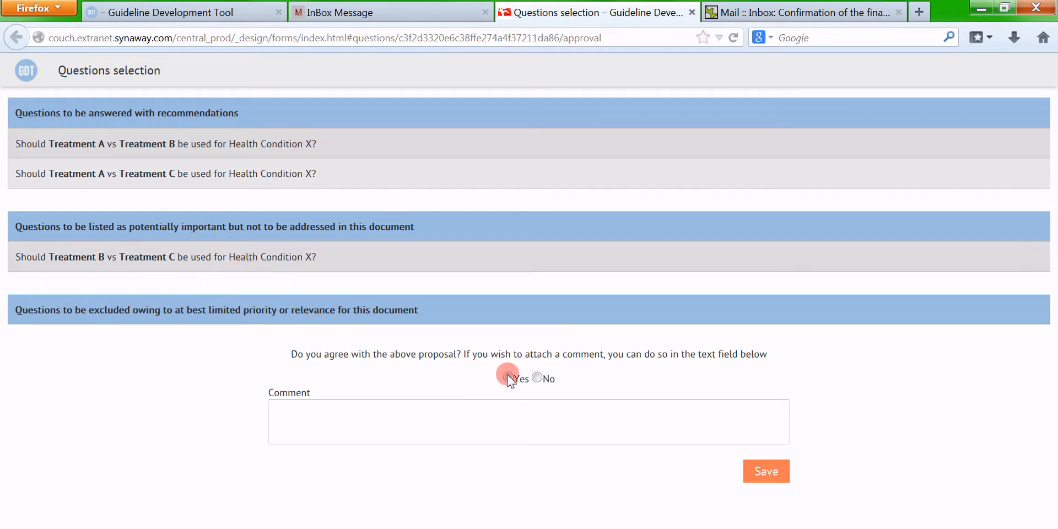
click(524, 396)
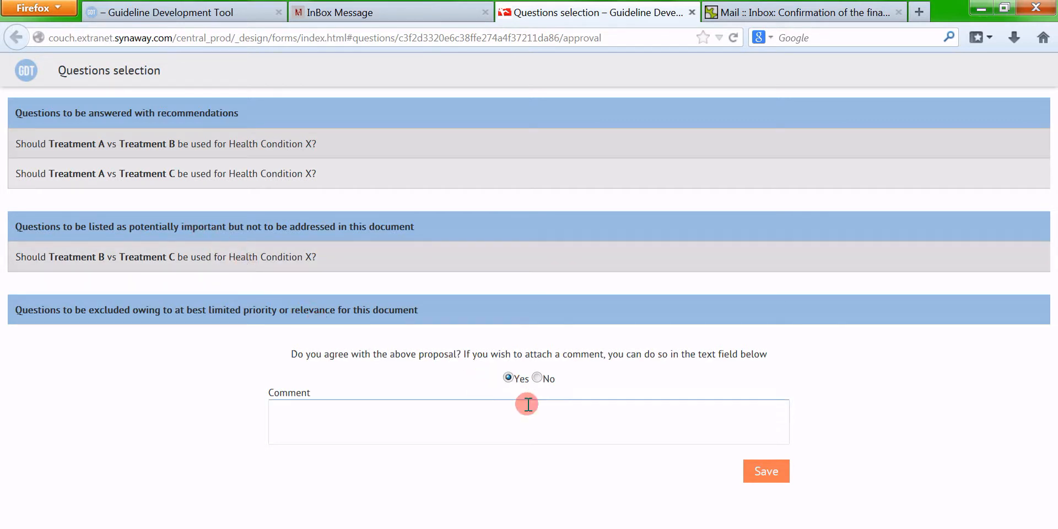
click(764, 472)
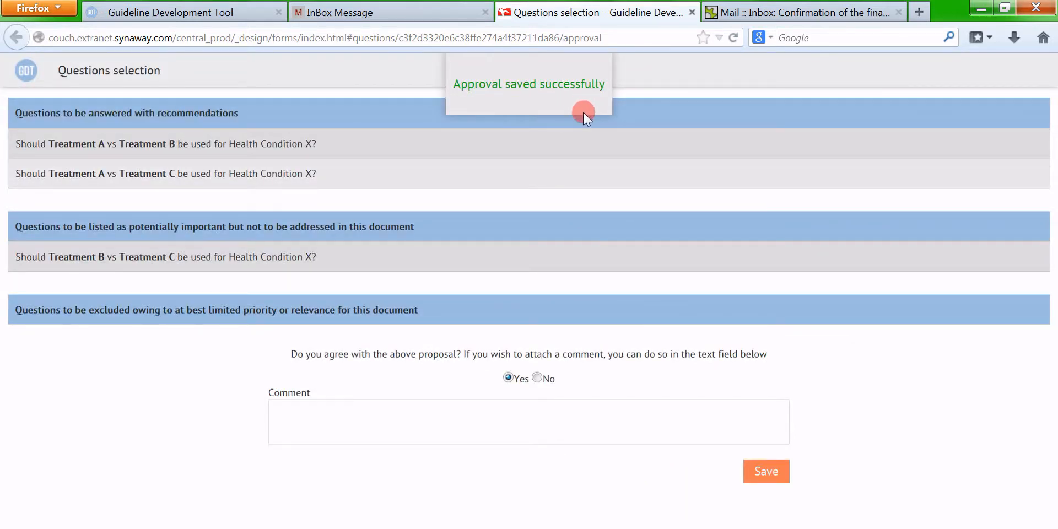
click(691, 12)
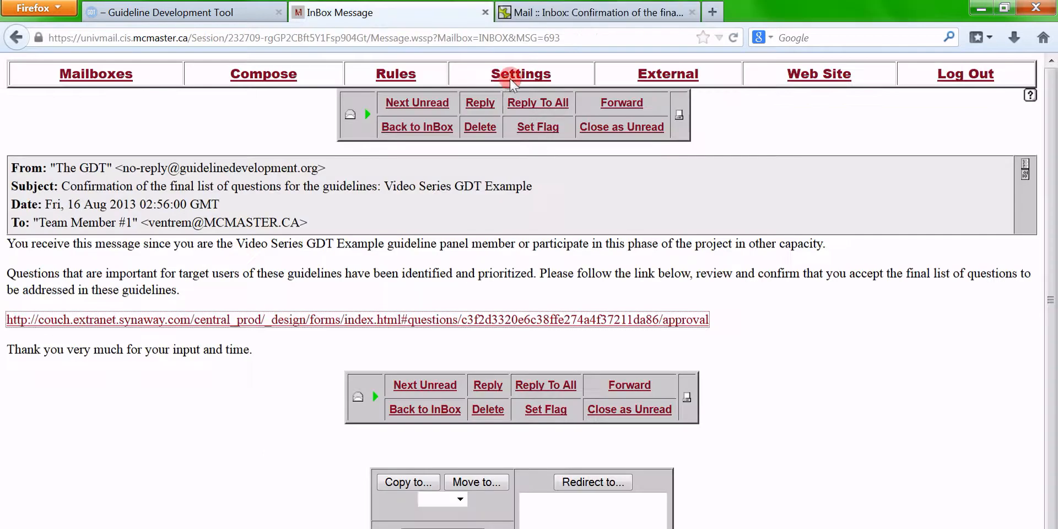
Approve the final question list with Yes as the second team member and save
click(553, 5)
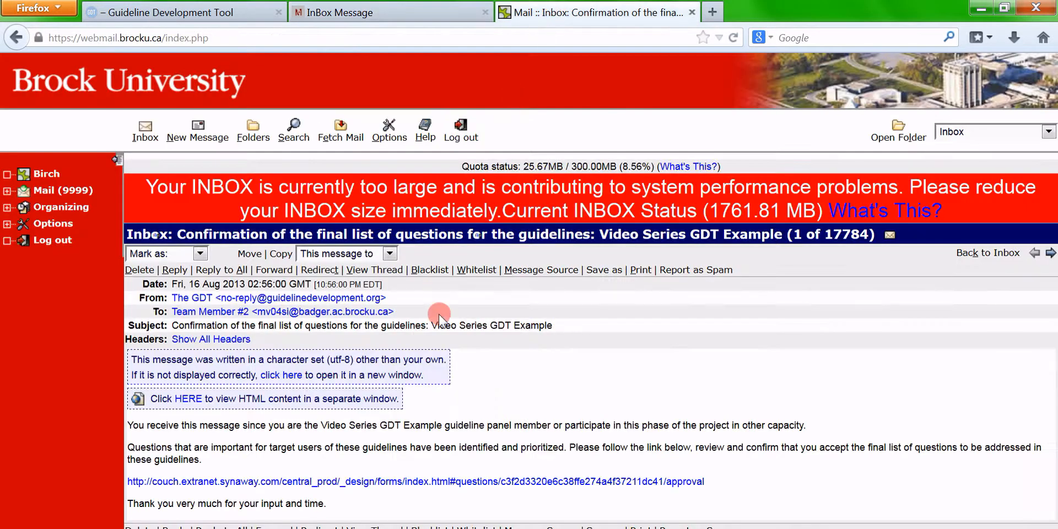
click(431, 481)
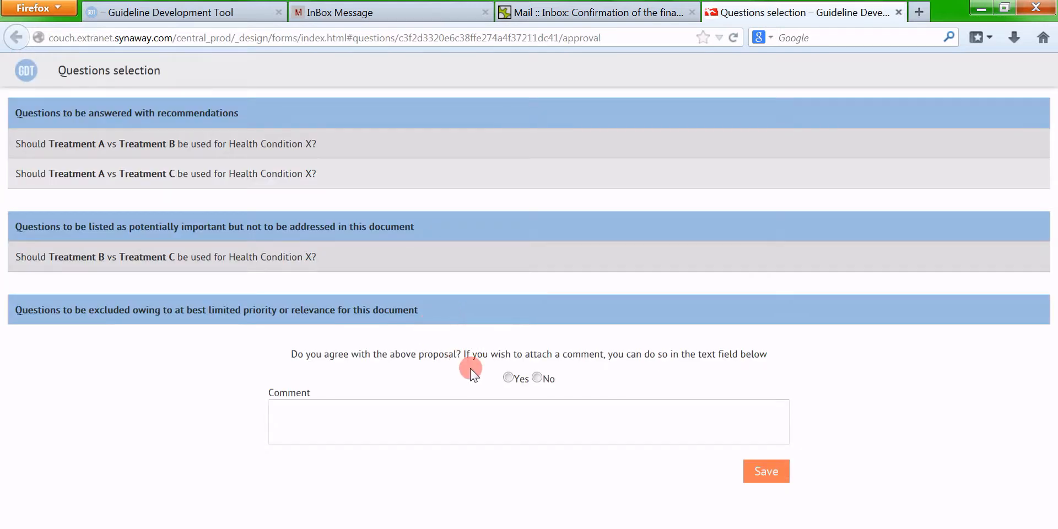
click(507, 378)
click(765, 471)
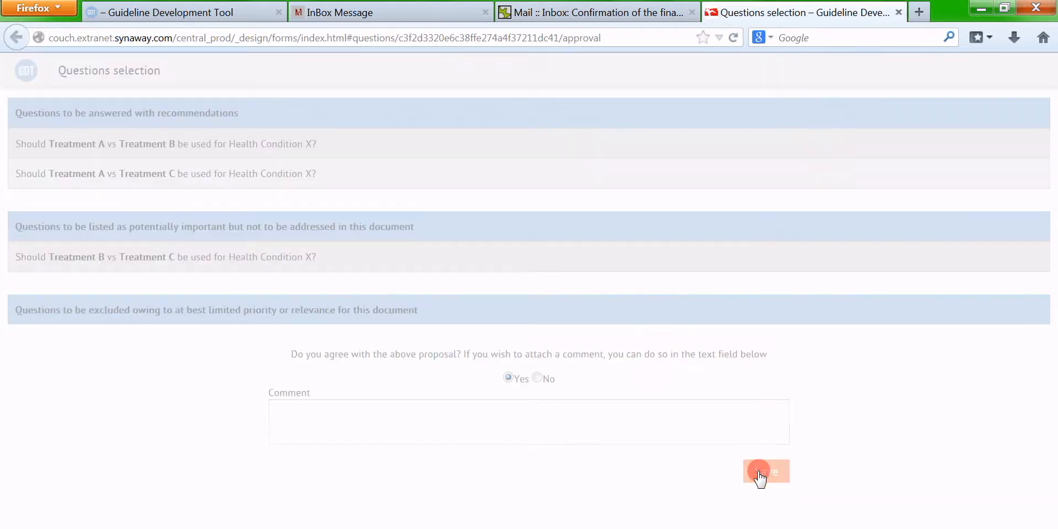
click(898, 12)
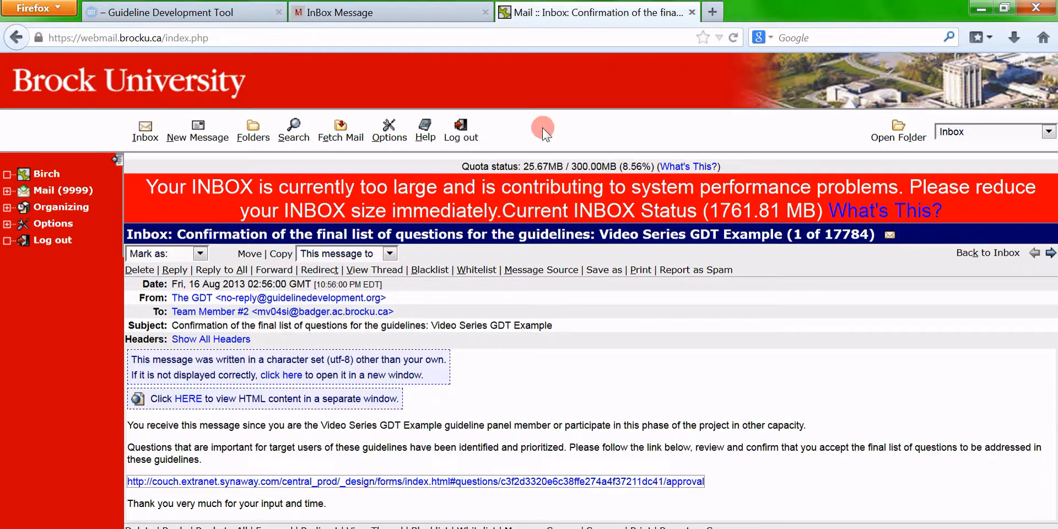
Refresh the approval status, then close voting and copy approved questions to the Questions module
click(229, 14)
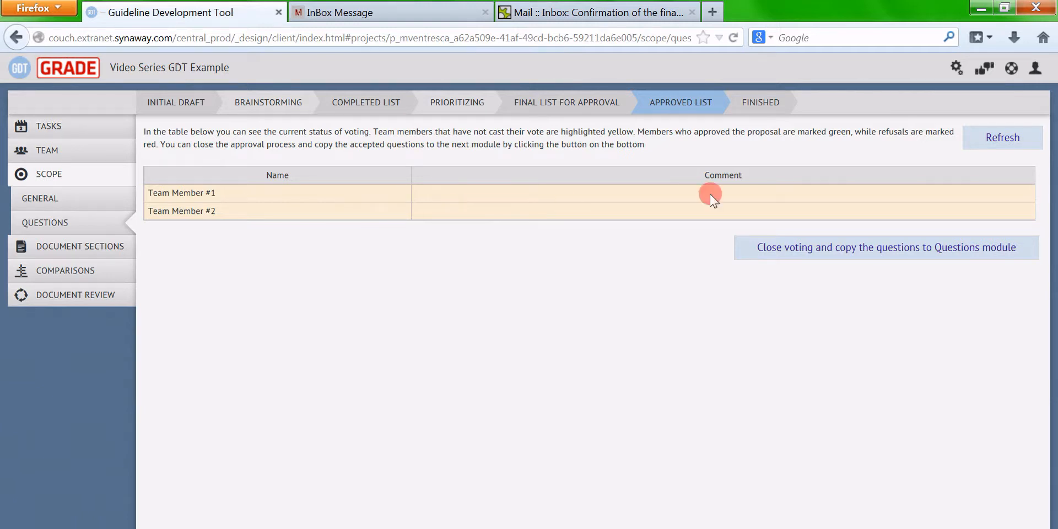
click(988, 141)
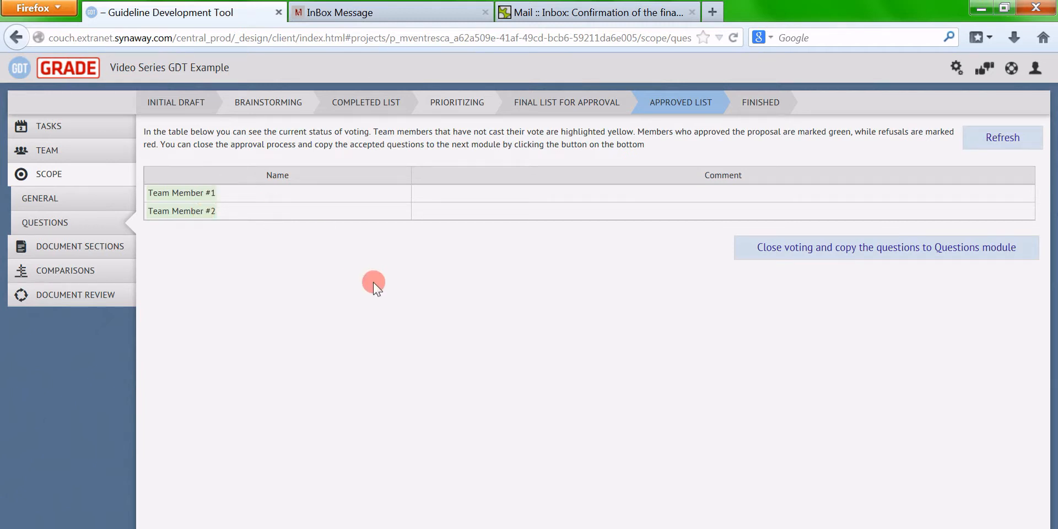
click(796, 253)
click(612, 344)
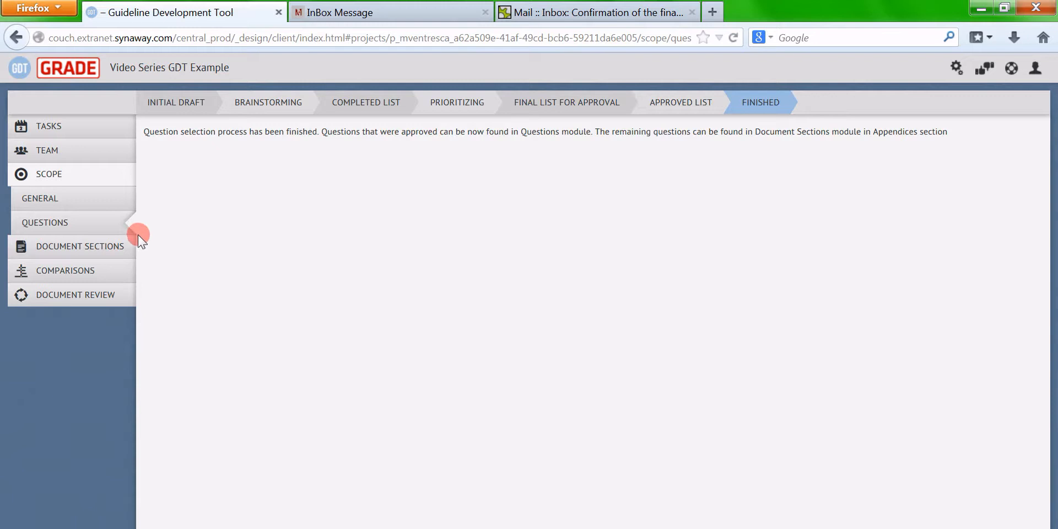
Review the two approved questions in Comparisons, then go to the guideline's Document Sections
click(97, 271)
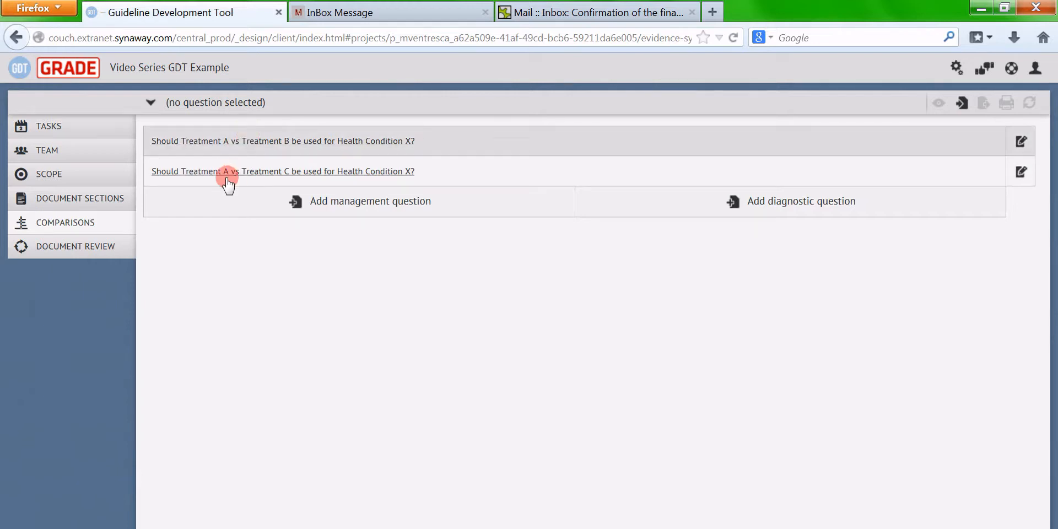
click(108, 203)
scroll(776, 244, down, 1)
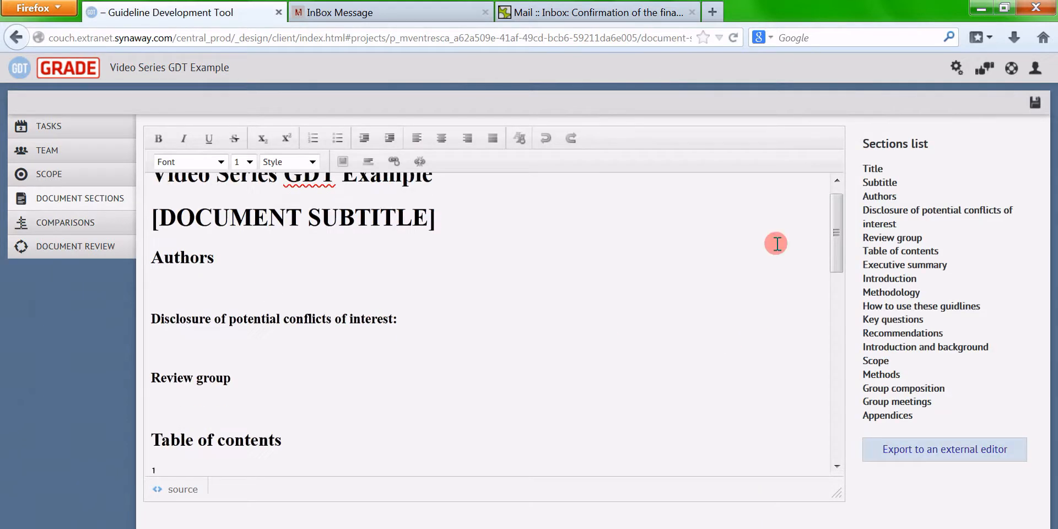
scroll(831, 233, down, 1)
drag(831, 233, 832, 250)
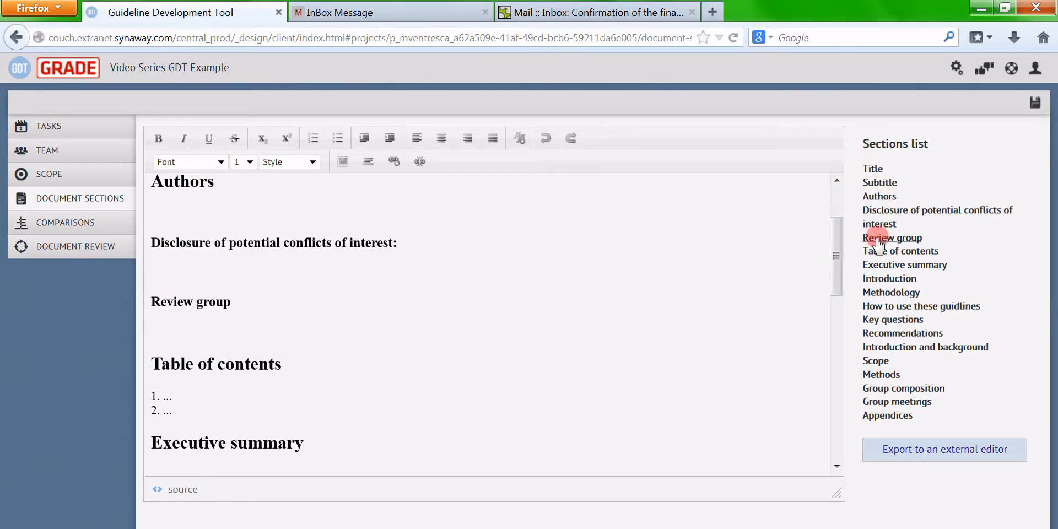
Show the Appendices section with Treatment B vs Treatment C listed as not addressed
click(889, 416)
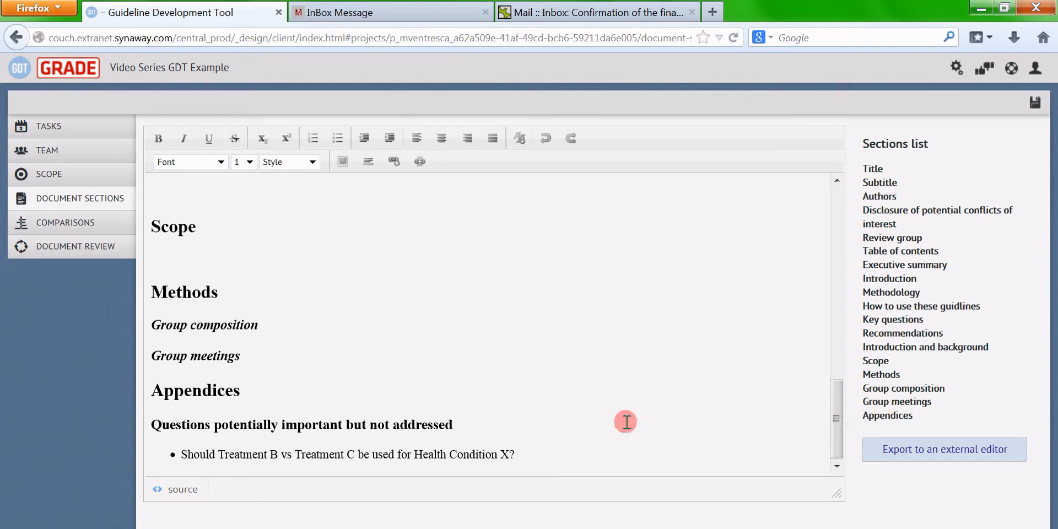
drag(182, 456, 511, 455)
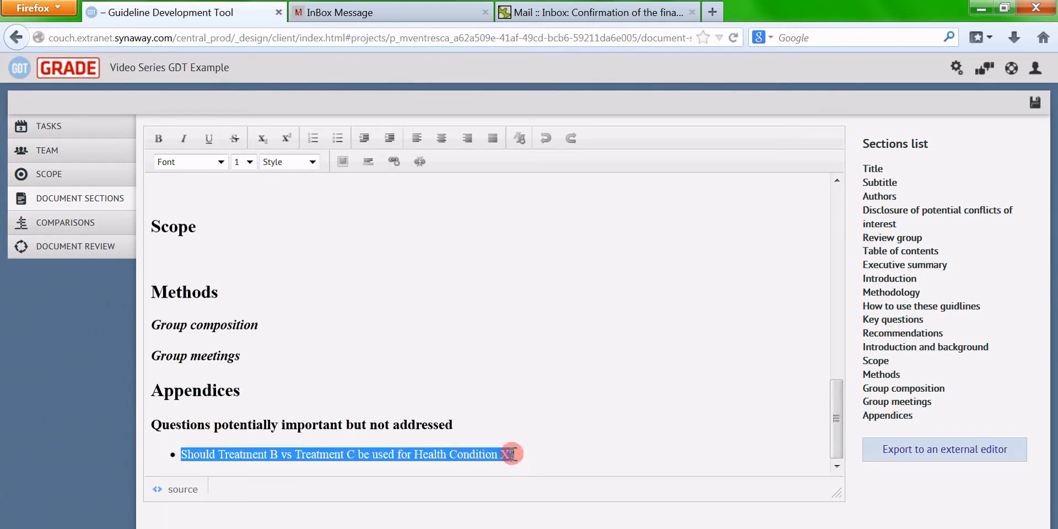
click(615, 452)
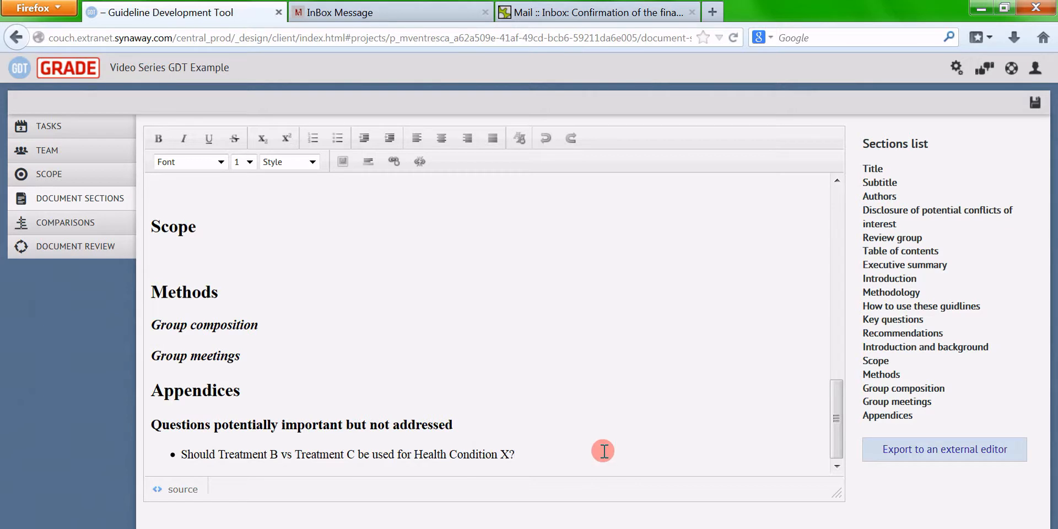